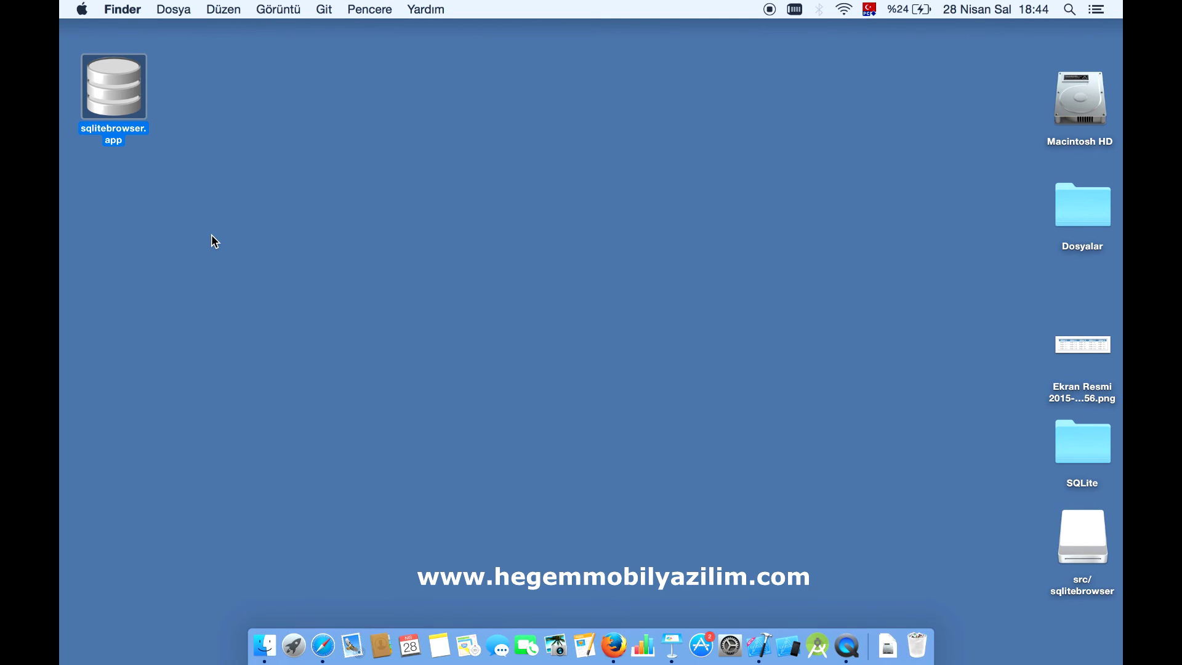
Launch DB Browser for SQLite from sqlitebrowser.app on the desktop and allow the downloaded application to open
double_click(119, 93)
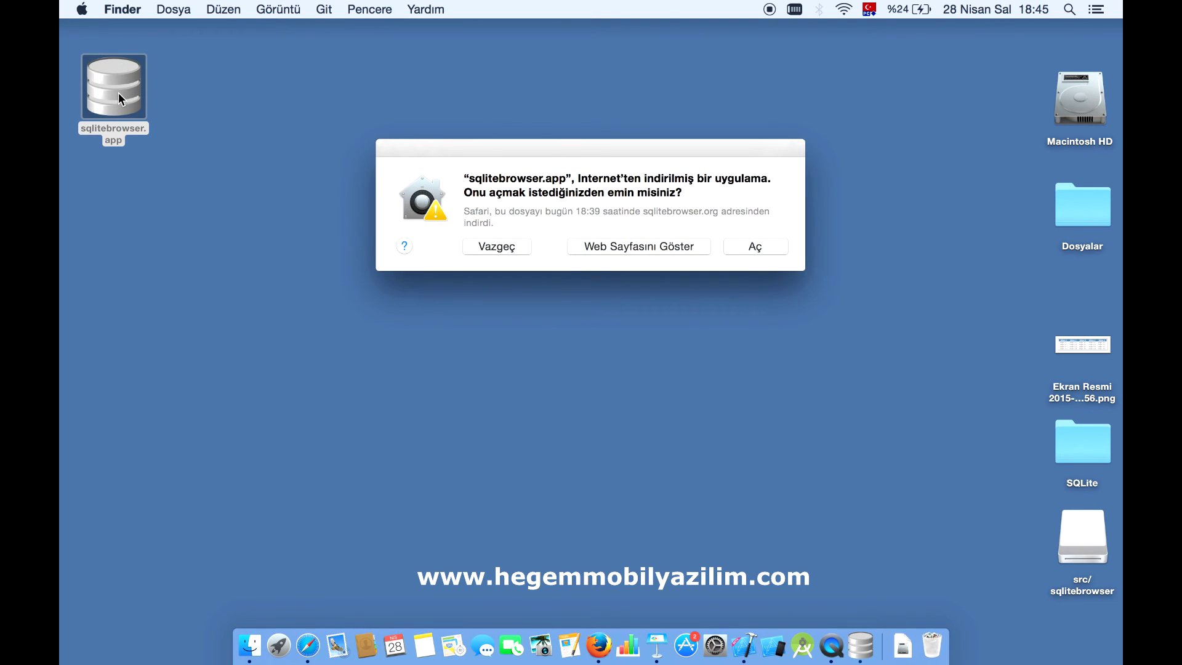
click(774, 250)
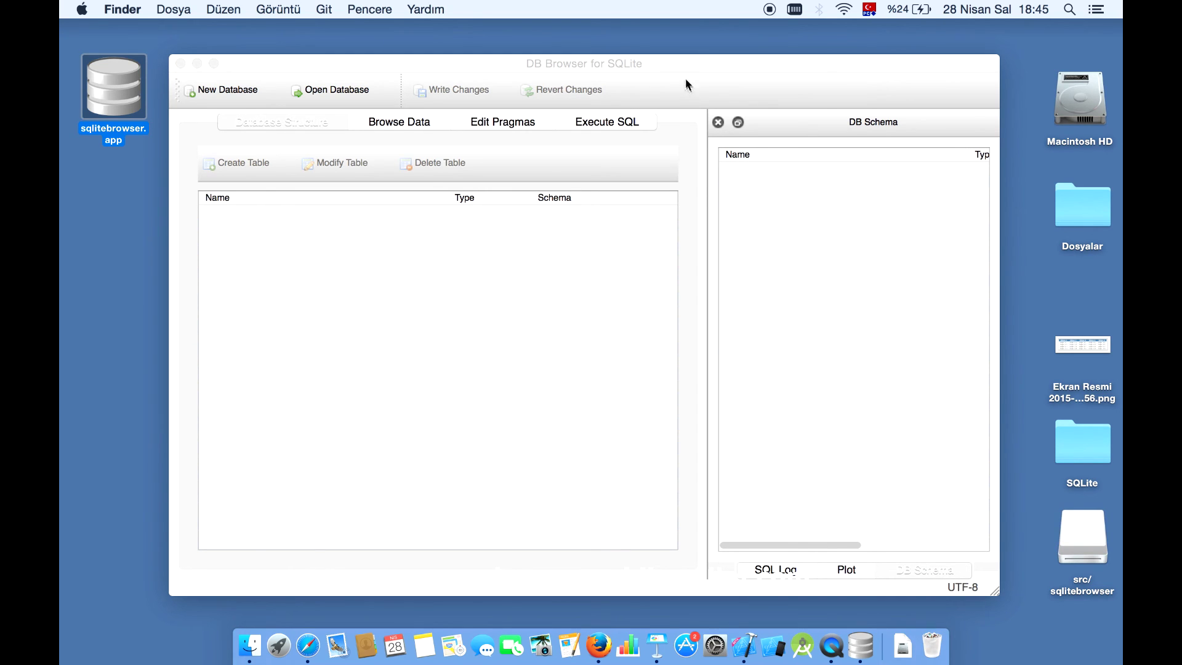
drag(680, 64, 677, 58)
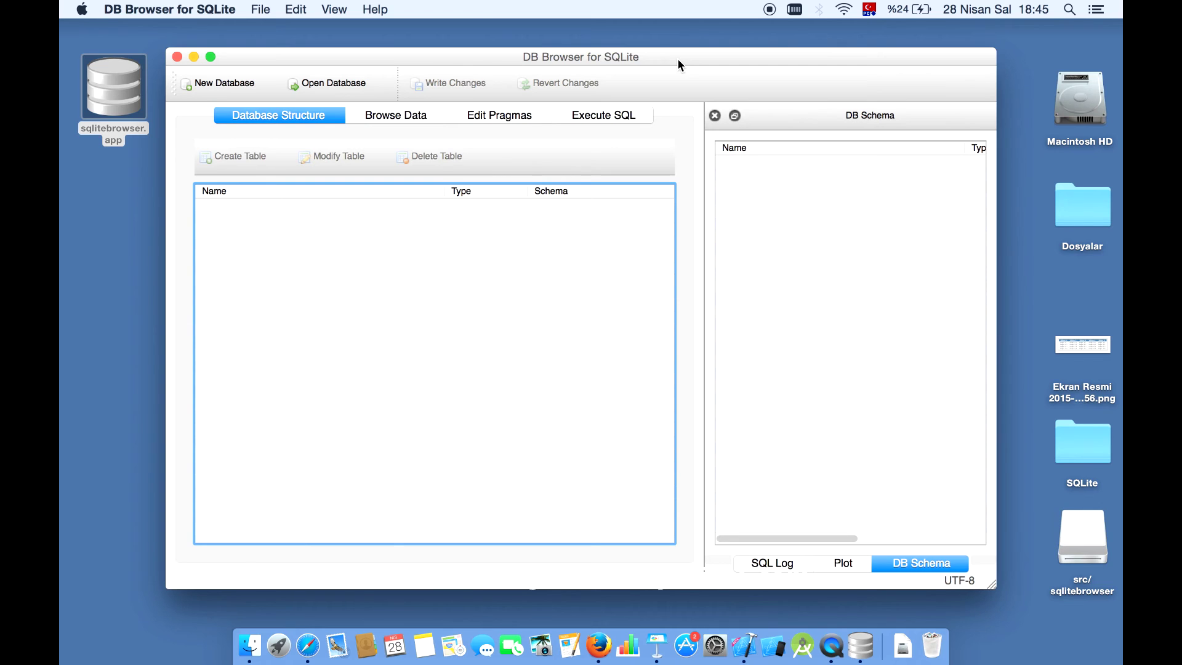
Create a new database named ogrenciler and save it in the Masaüstü (desktop) folder
click(217, 80)
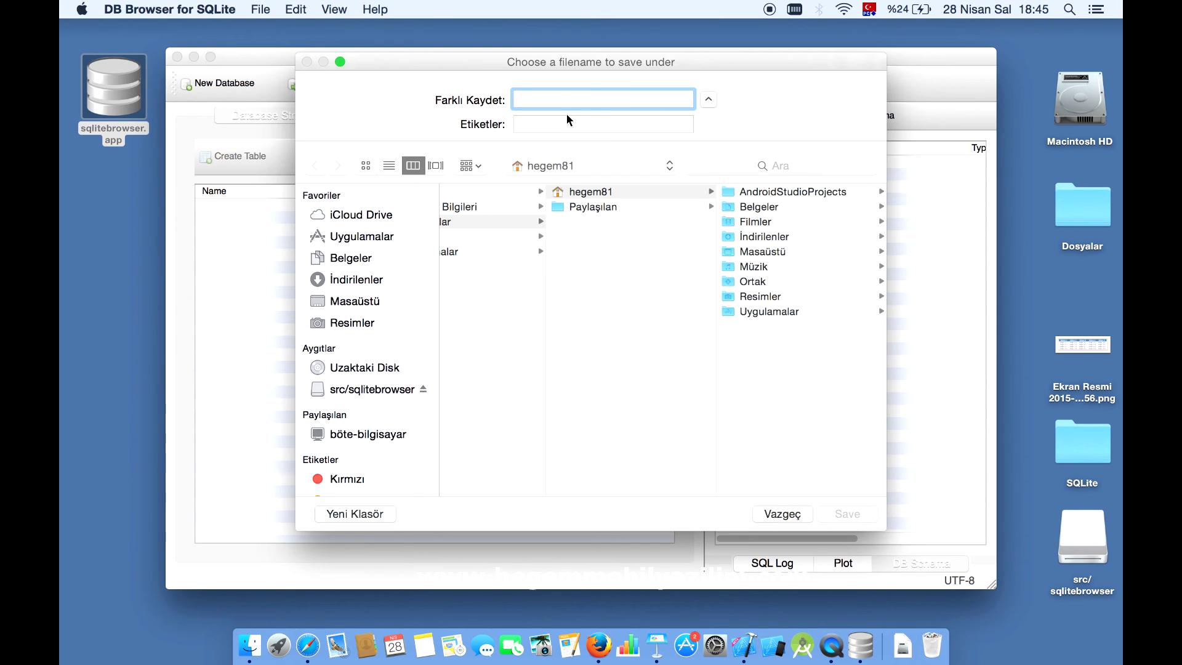
text(ogr)
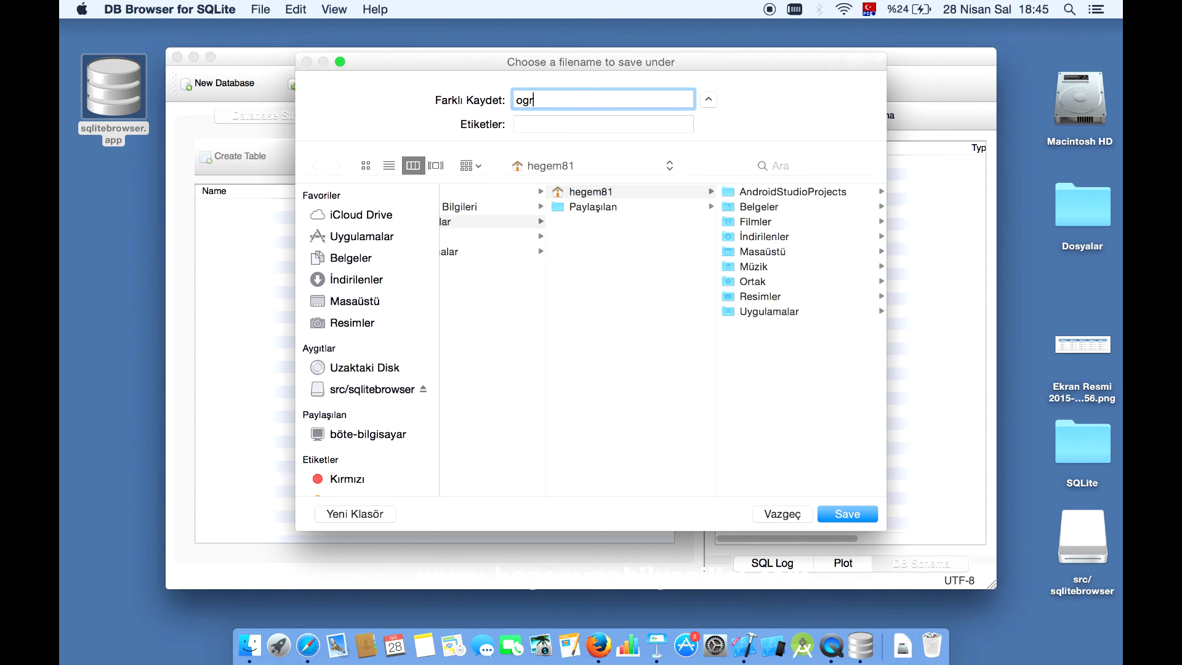
text(enciler)
click(367, 300)
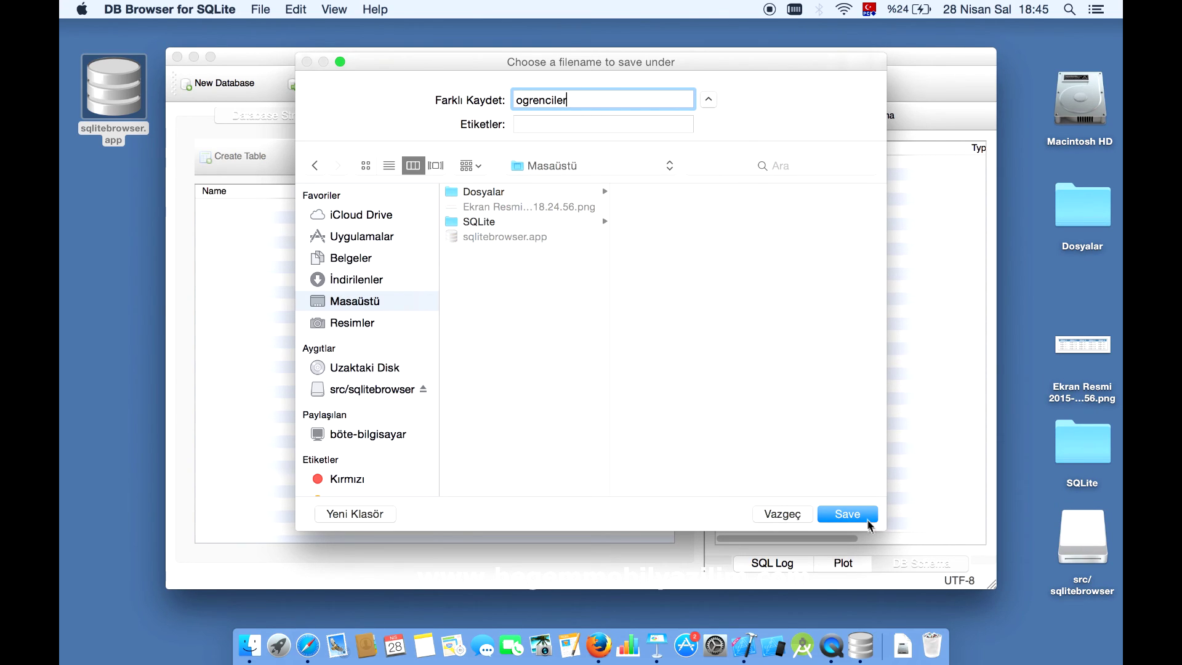
click(850, 514)
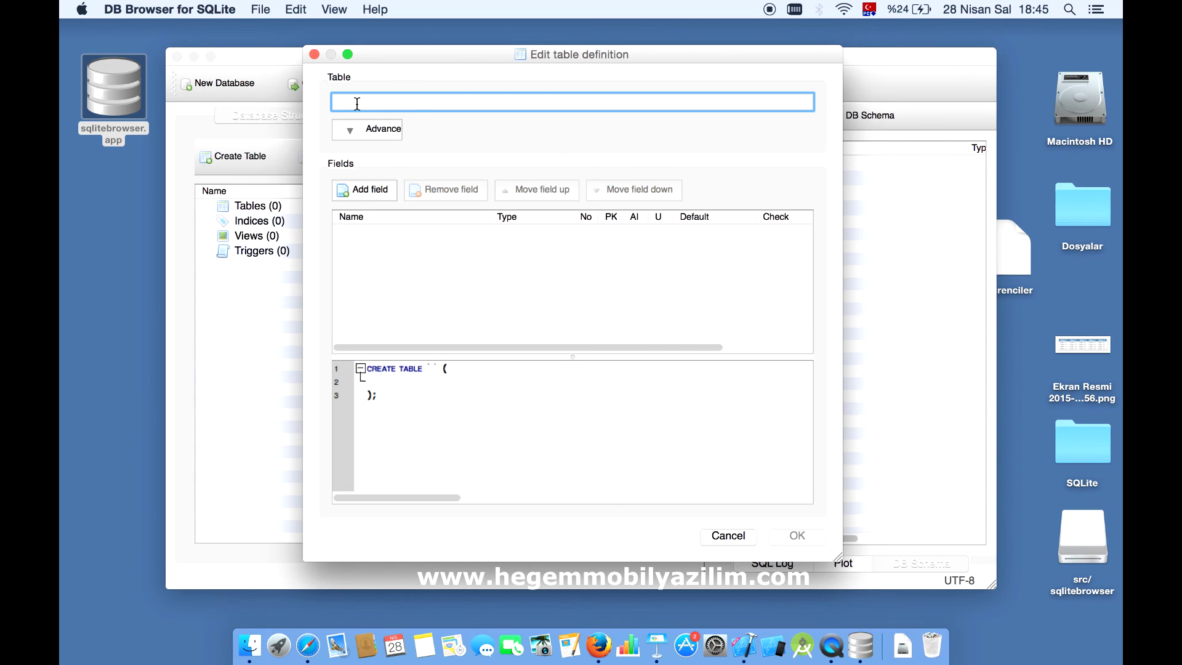
Name the new table kimlik and widen its definition window until the Foreign Key column fits
text(kimlik)
drag(456, 57, 380, 55)
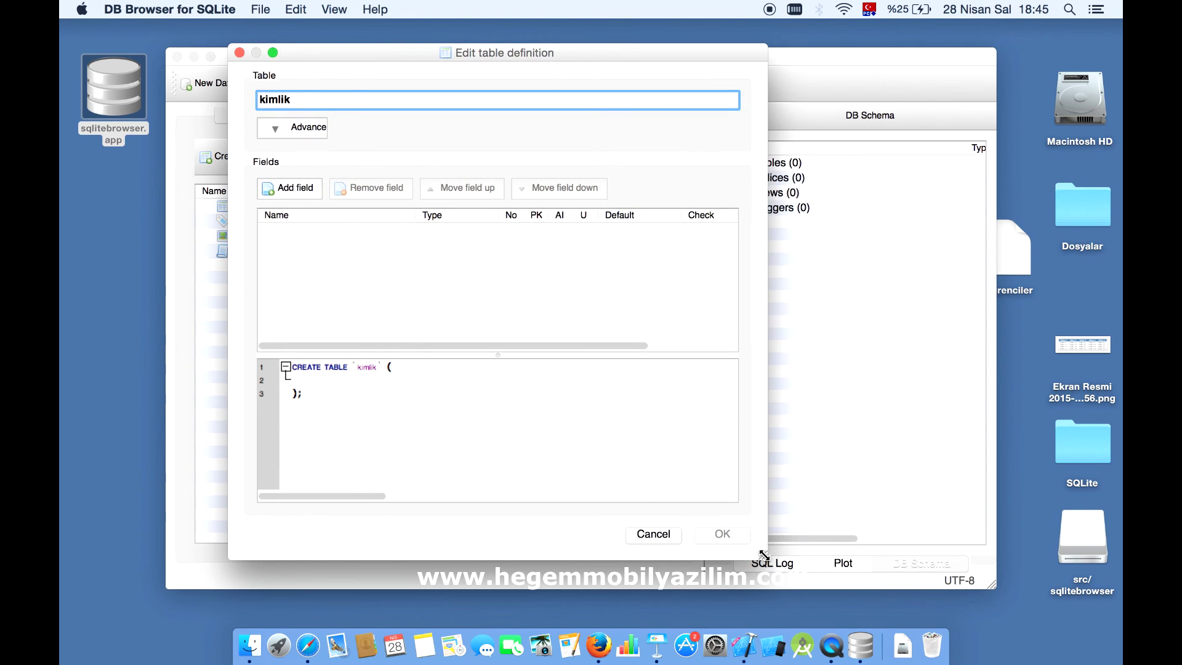
drag(764, 556, 895, 562)
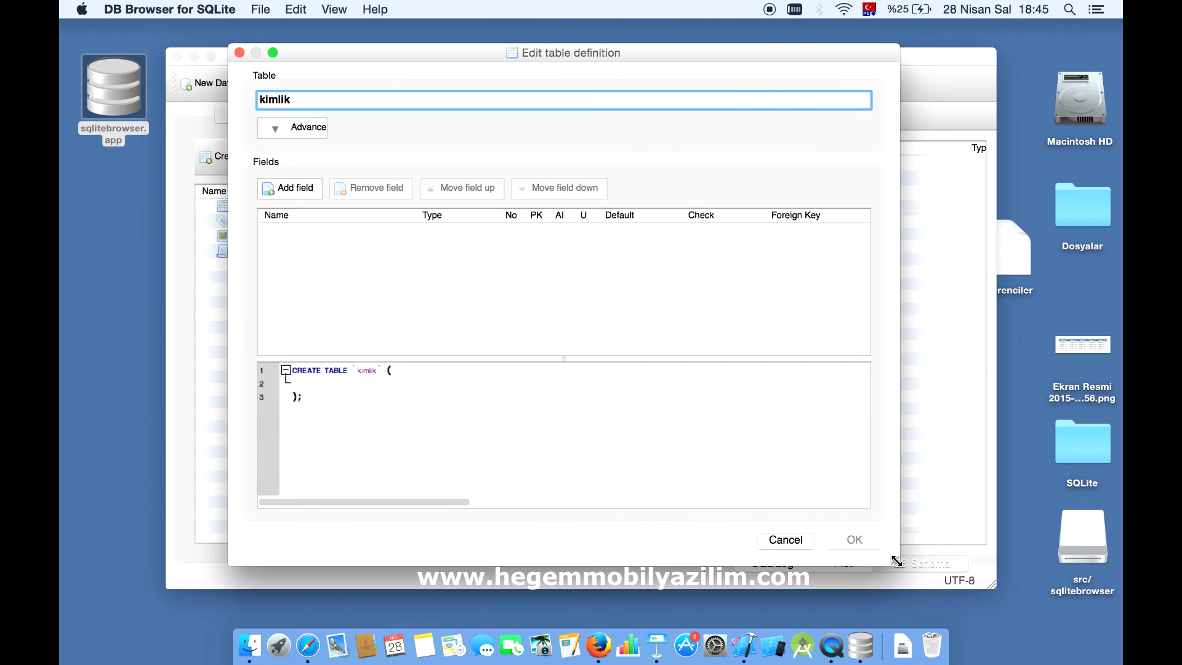
Add the first field to the kimlik table and name it Sira
click(305, 187)
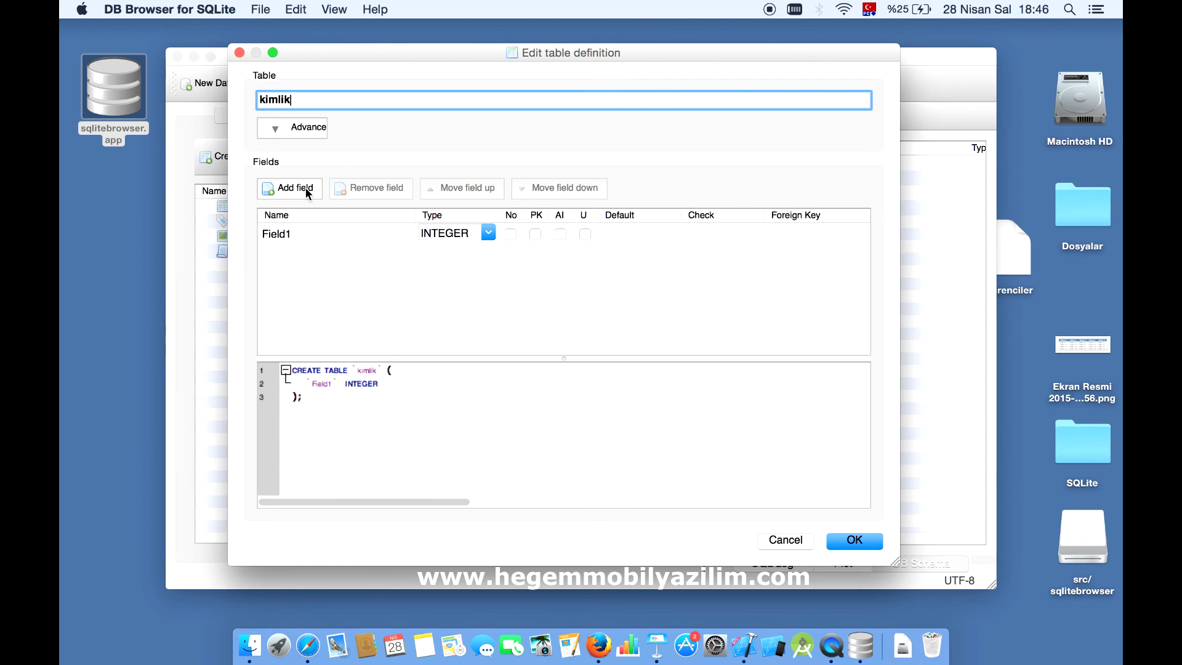
double_click(294, 233)
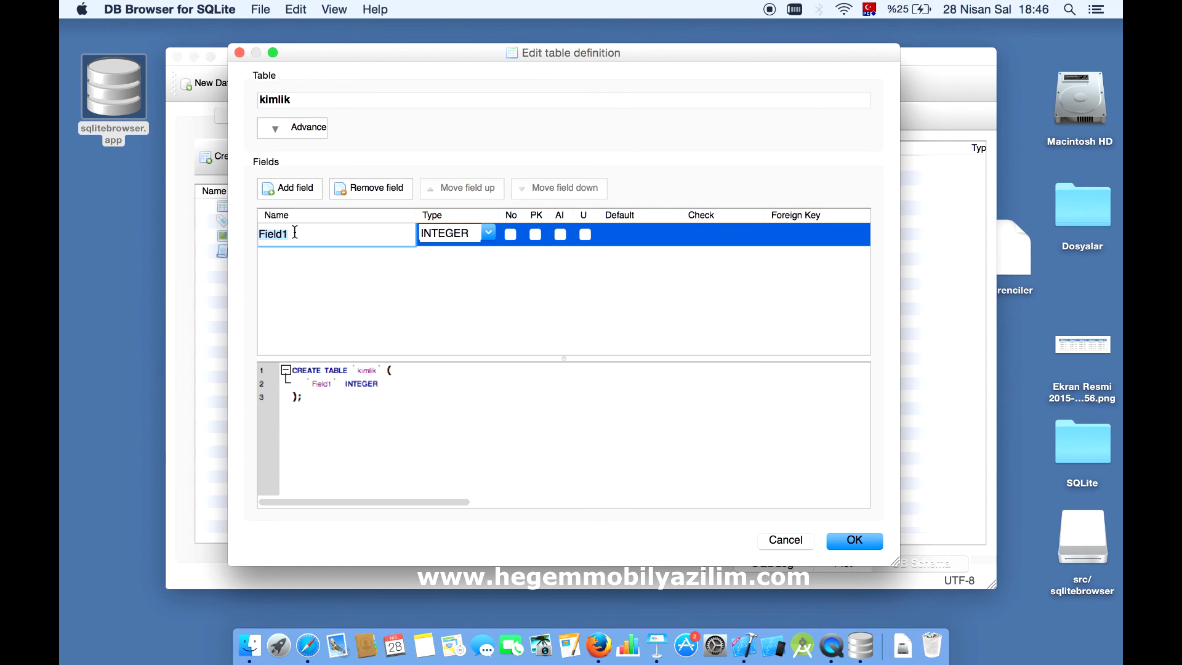
text(Sır)
key(BackSpace)
key(BackSpace)
key(BackSpace)
text(N)
text(Sira)
Keep the Sira field as INTEGER and make it an autoincrementing primary key
click(485, 237)
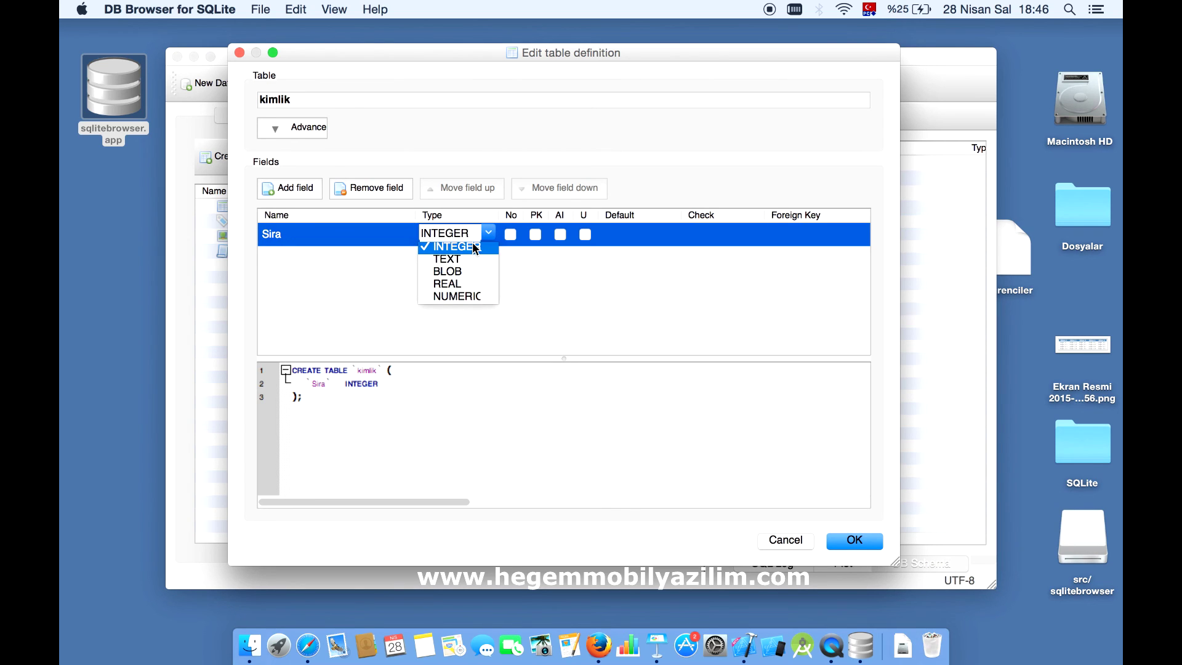
click(470, 246)
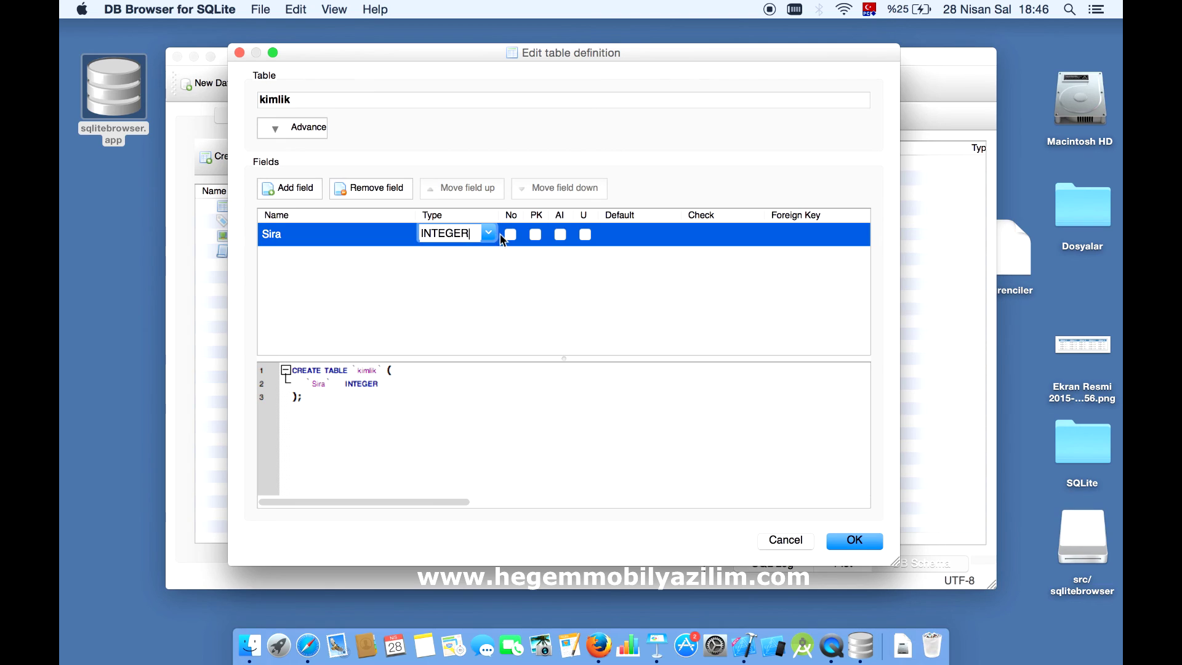
click(536, 235)
click(560, 235)
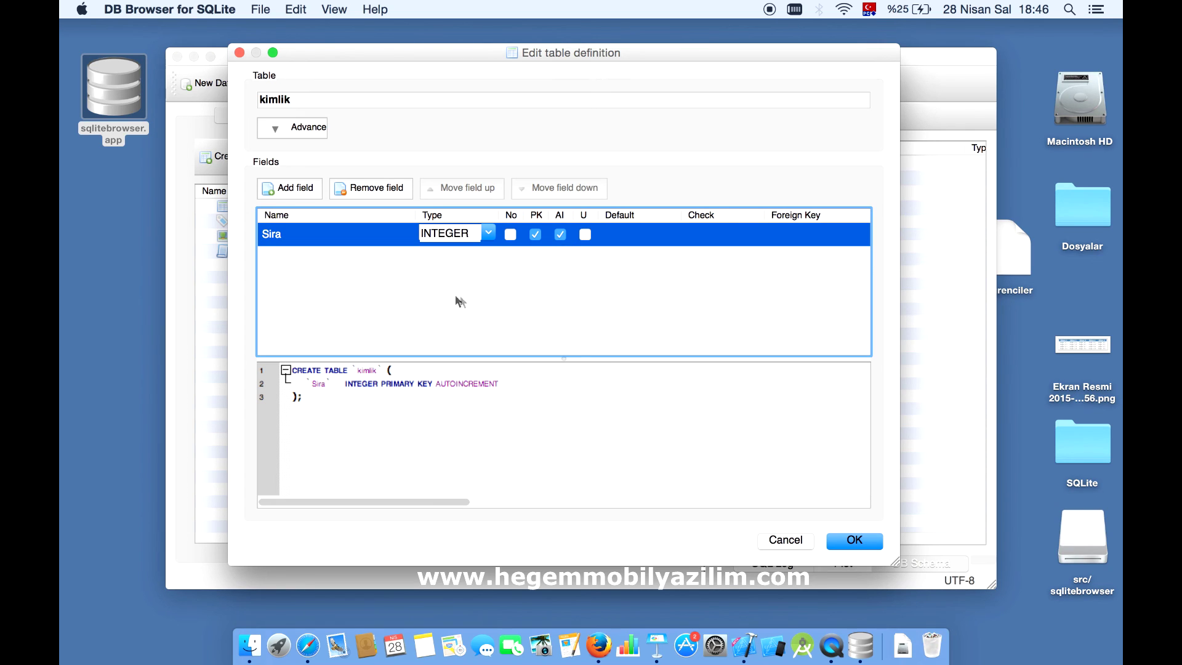
Add a second field named Ad to the kimlik table with type TEXT
click(300, 194)
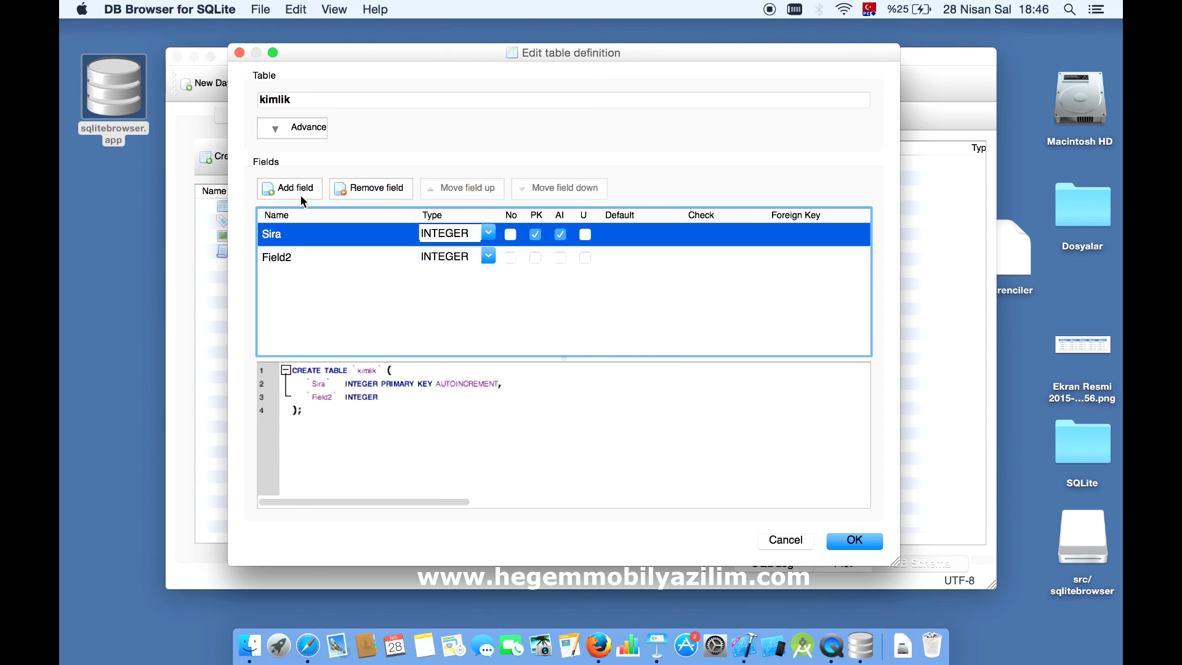
click(290, 257)
click(290, 257)
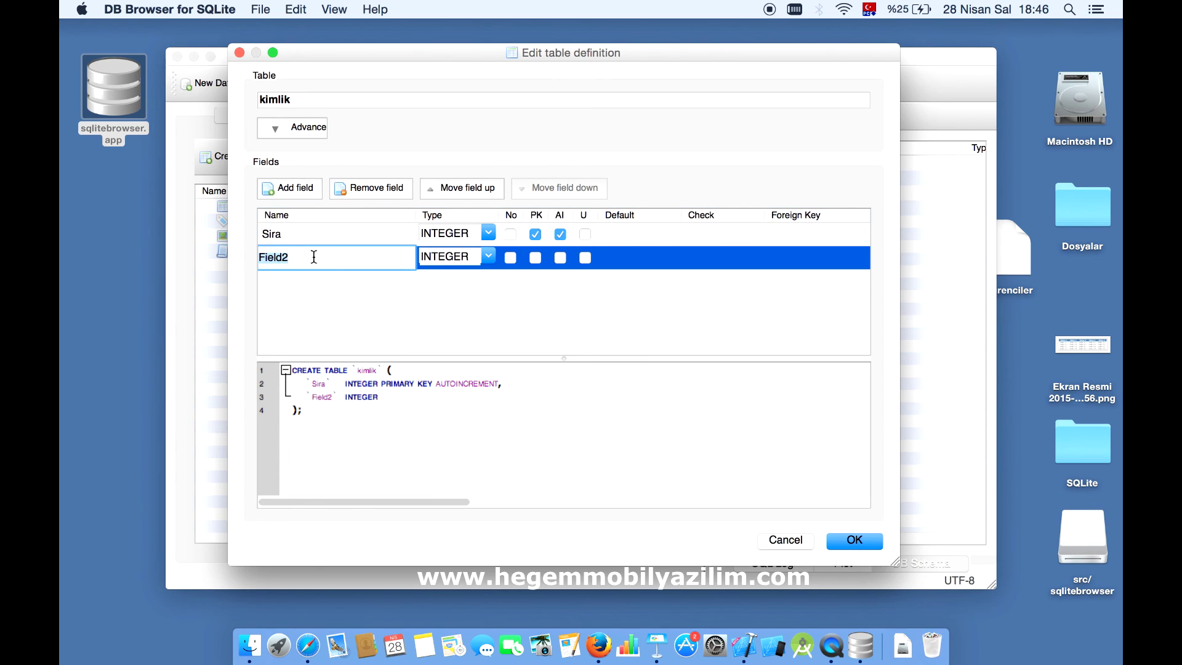
text(Ad)
click(489, 258)
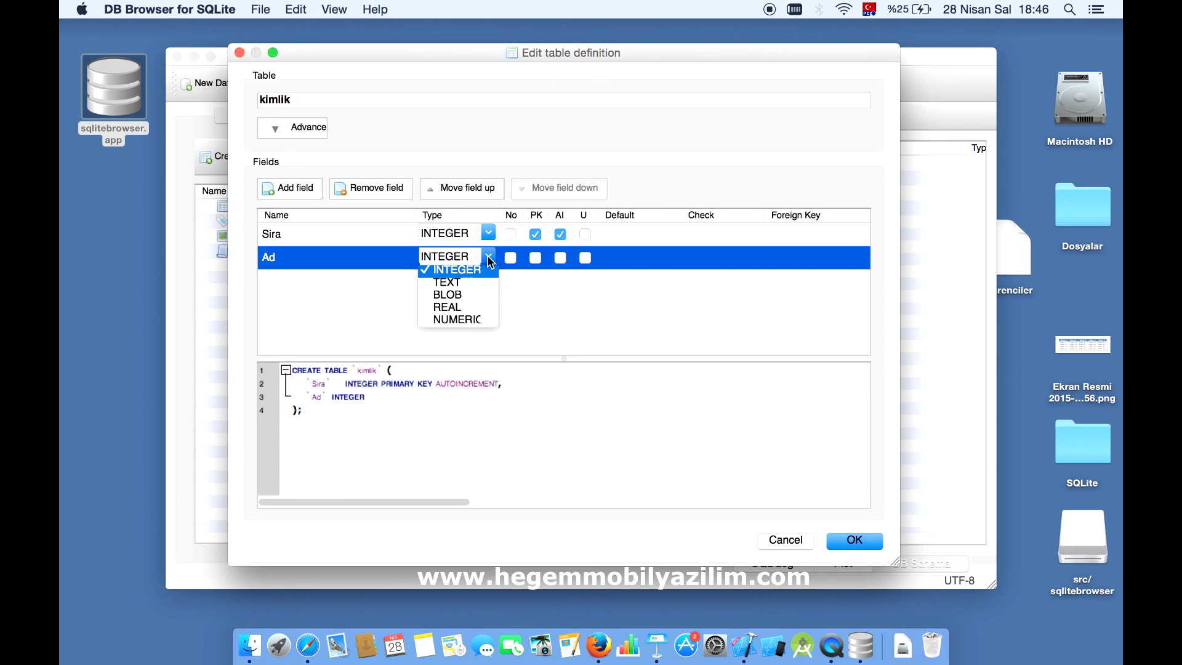
click(466, 282)
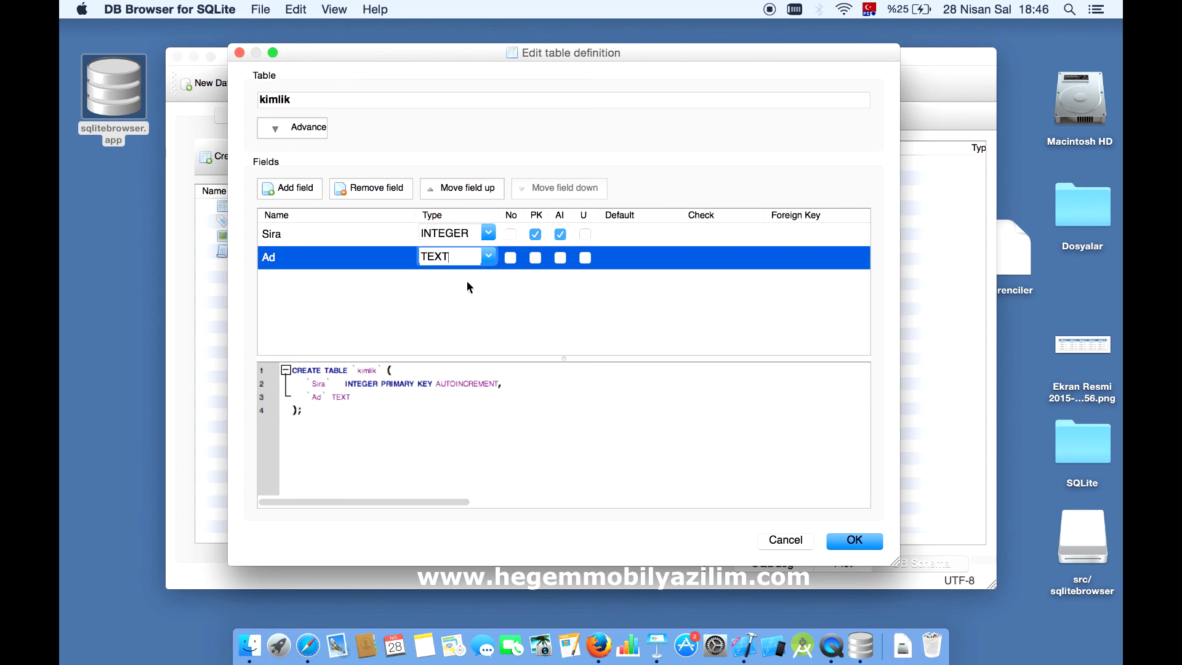
Add a third field named Soyad to the kimlik table with type TEXT
click(304, 188)
double_click(301, 288)
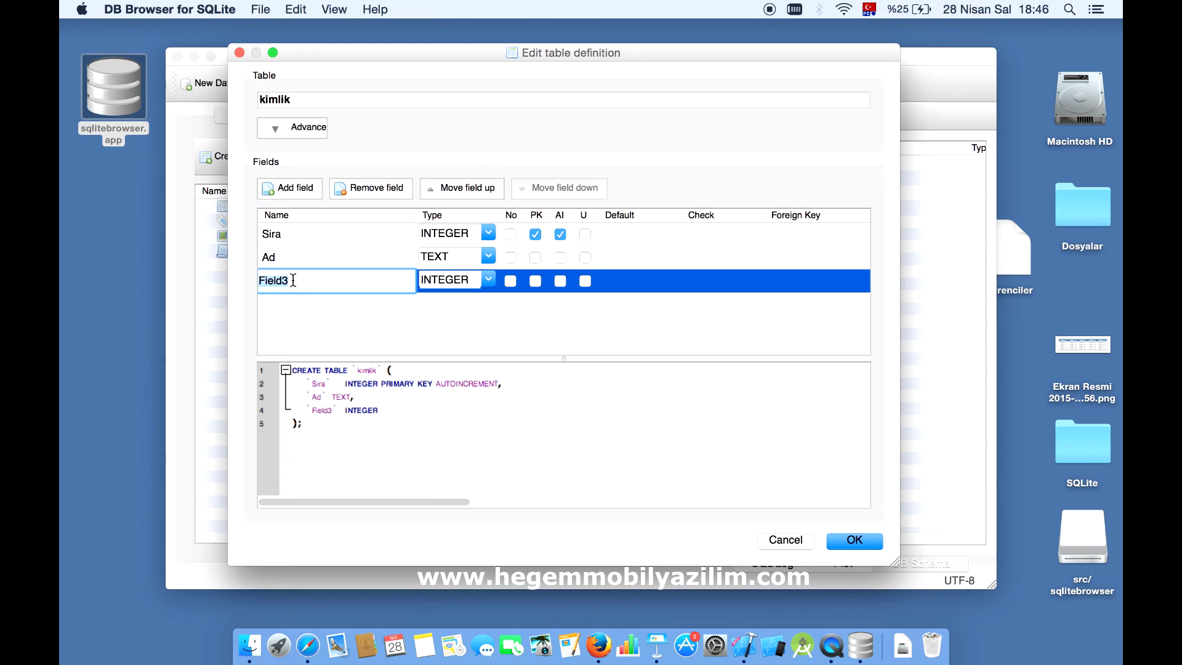
text(Soyad)
click(445, 282)
click(488, 280)
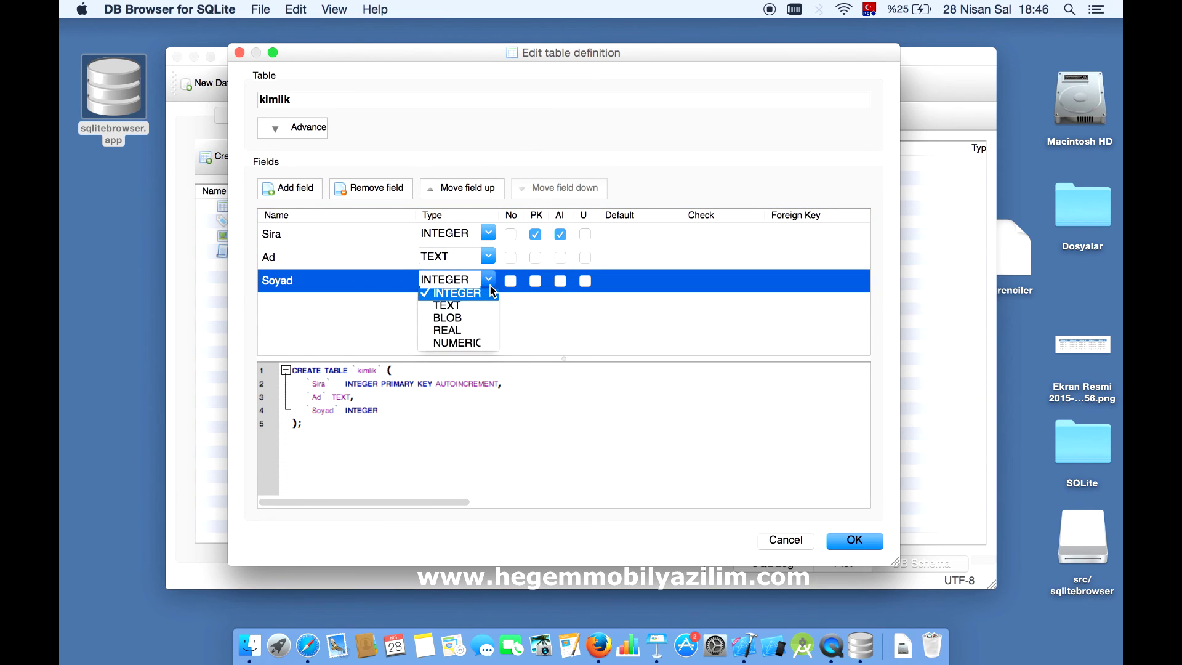
click(475, 305)
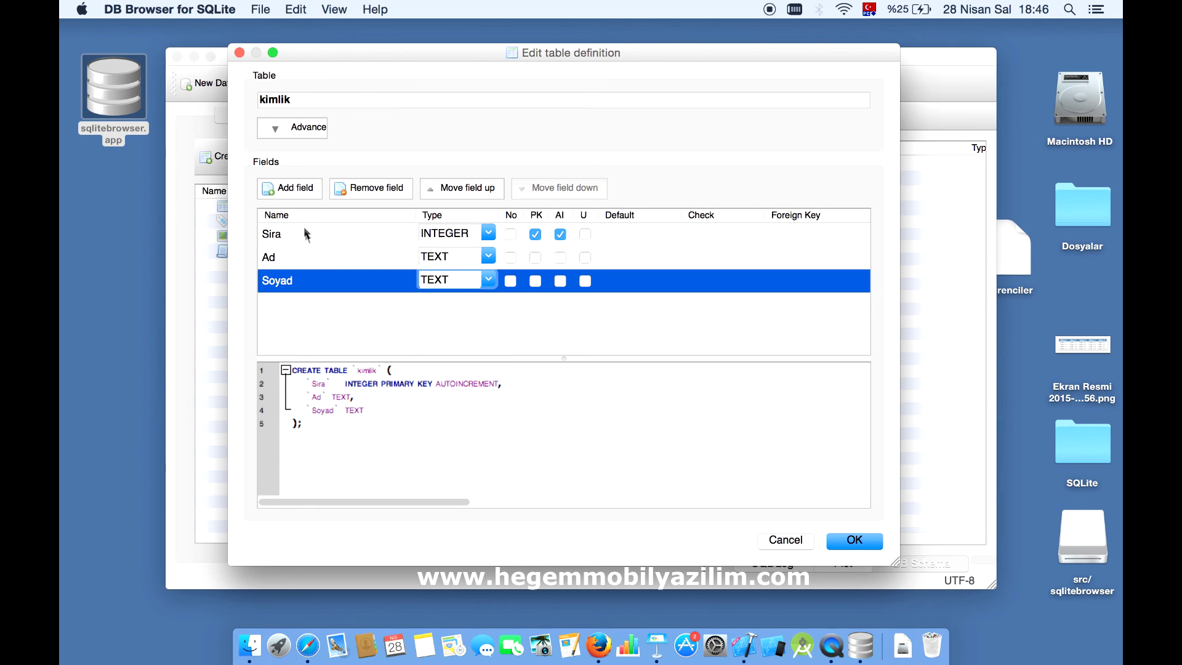
Add a fourth field named Numara to the kimlik table with type TEXT
click(291, 188)
double_click(285, 304)
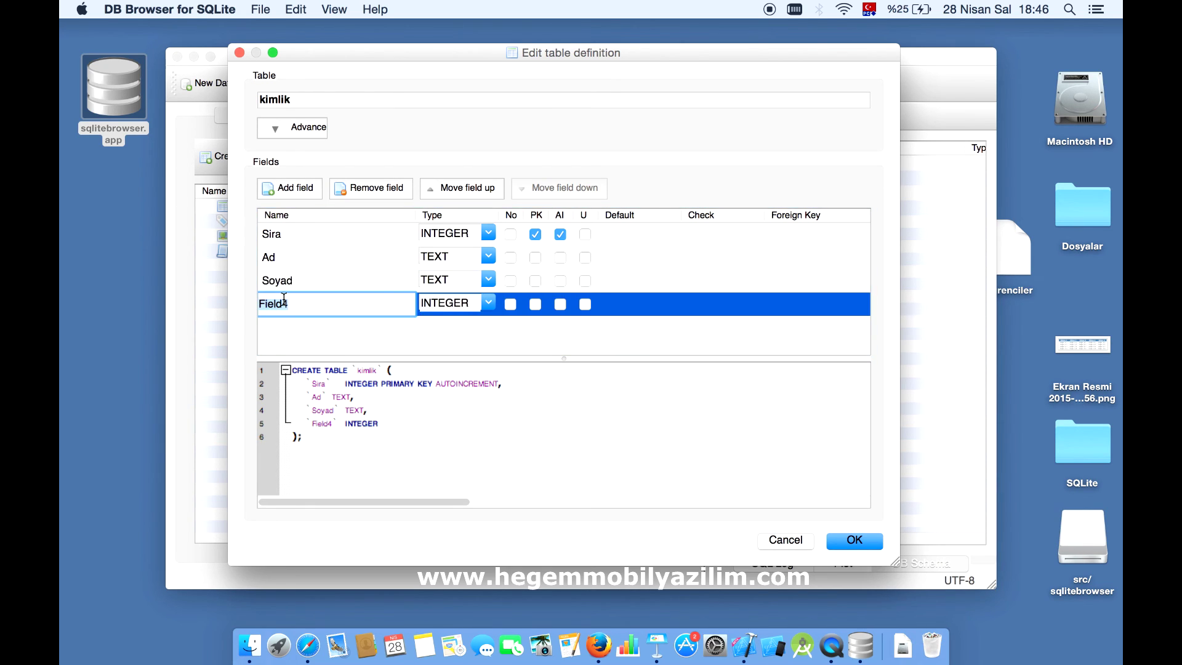
text(Numara)
click(485, 306)
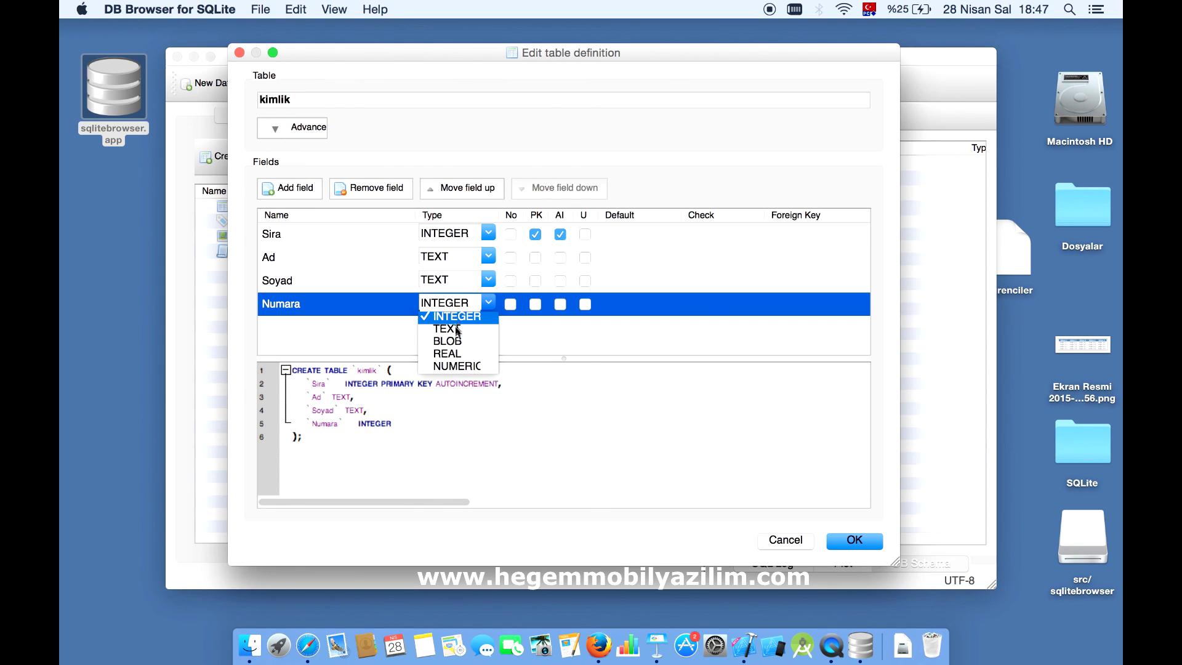
click(457, 328)
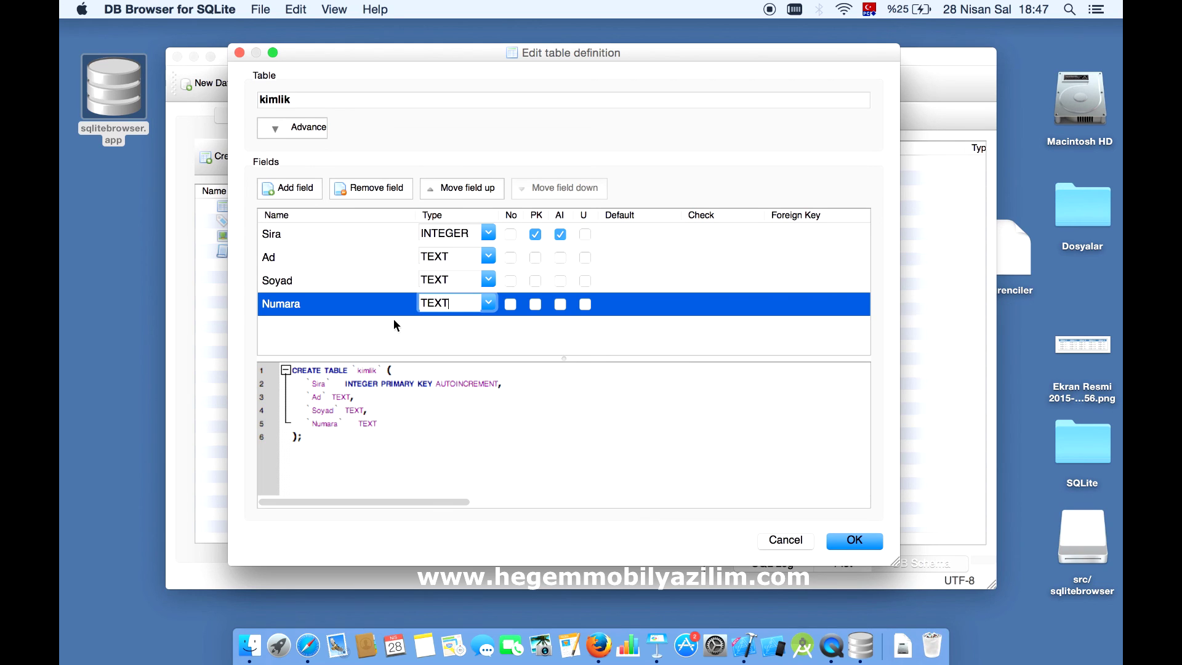
Add a fifth field named Yas to the kimlik table with type INTEGER
click(305, 190)
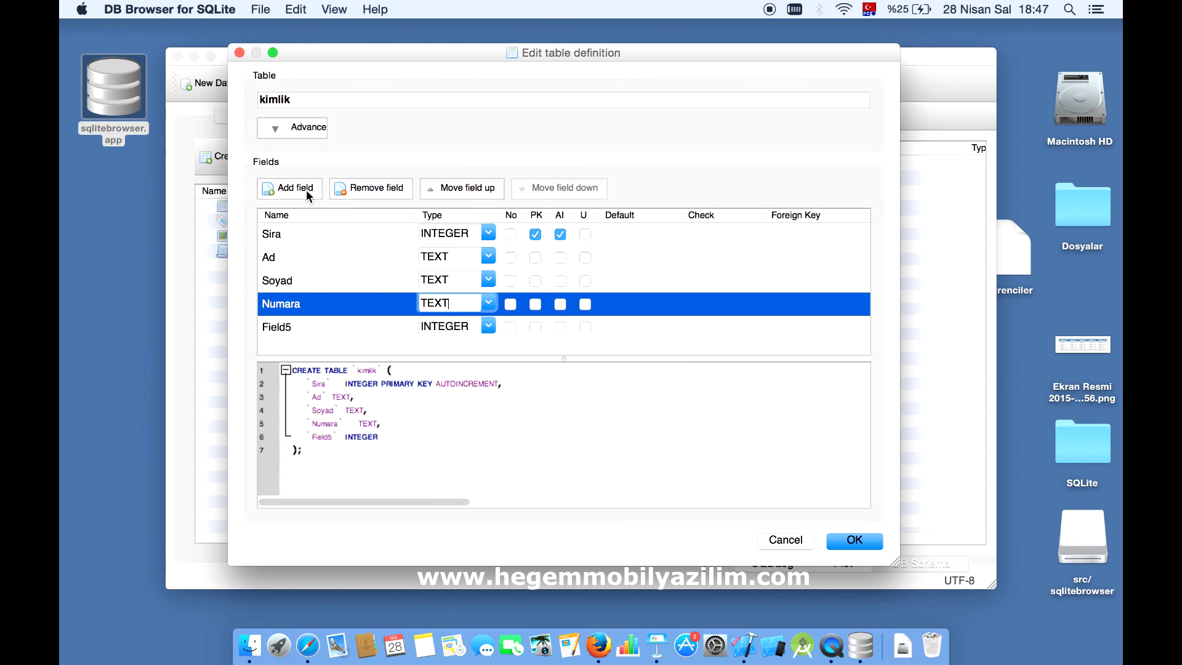
double_click(293, 326)
text(Y)
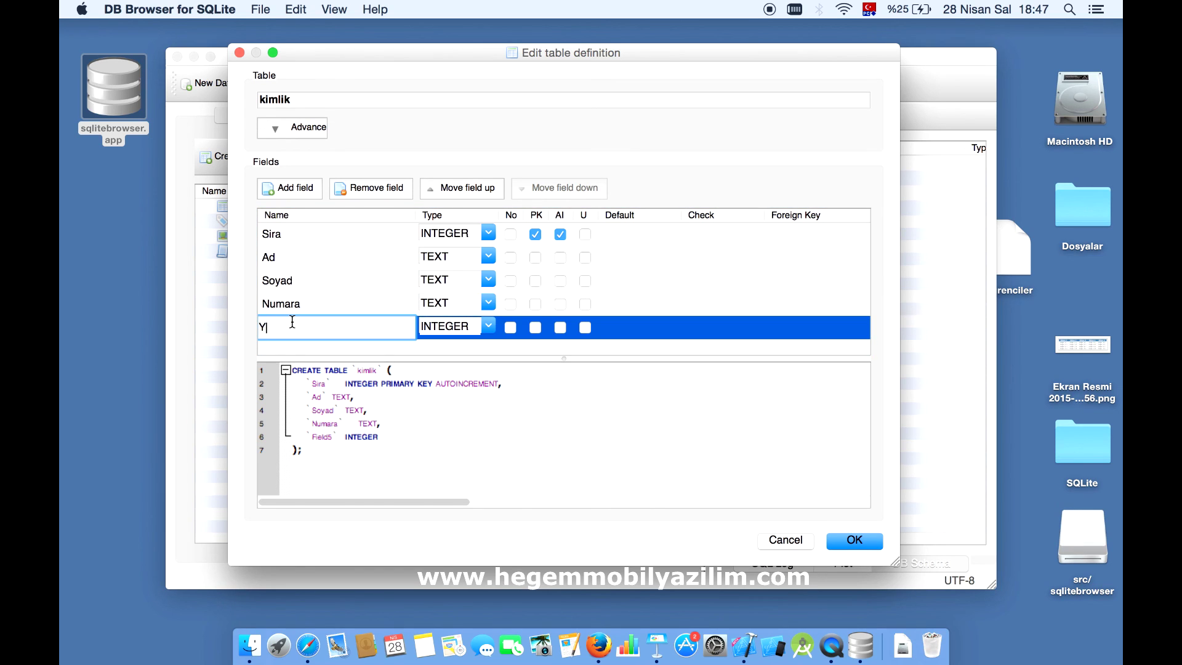
text(as)
click(487, 326)
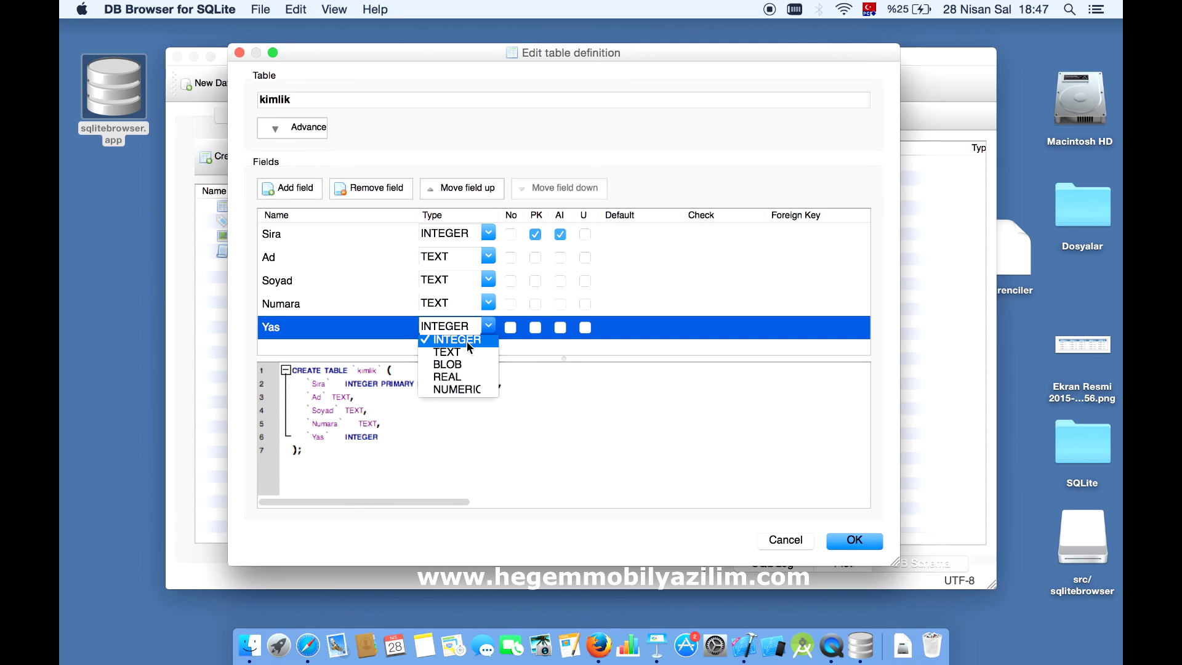
click(467, 341)
click(506, 345)
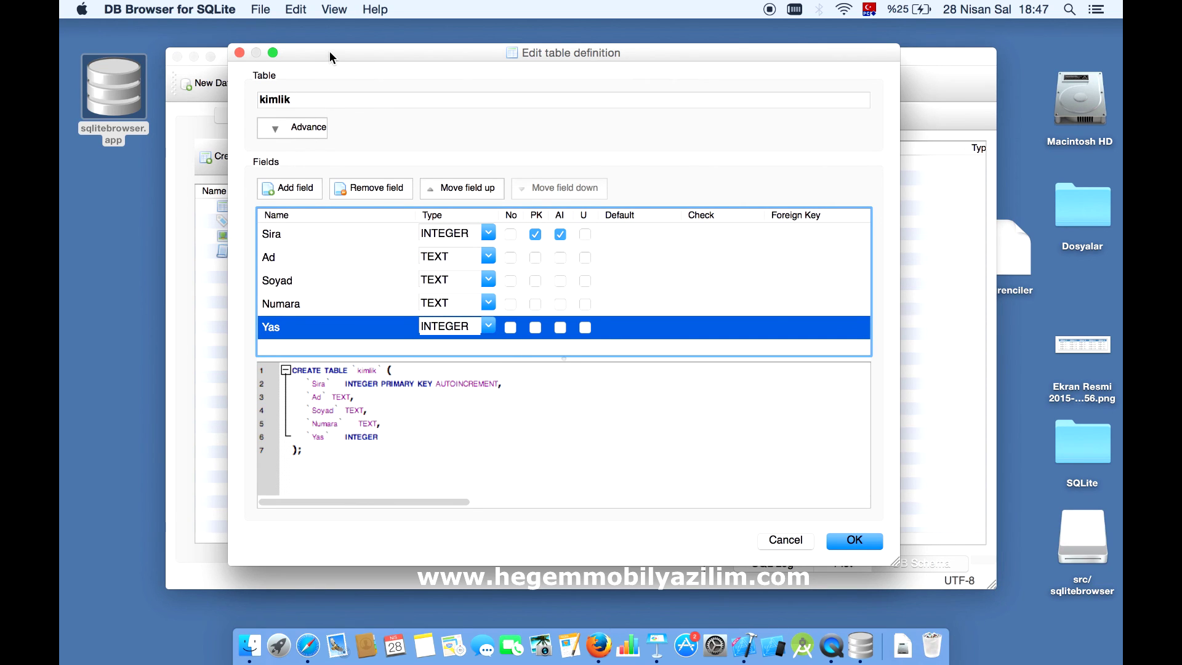
Accept the kimlik table definition and close the database program, saving the changes to ogrenciler
drag(330, 53, 339, 53)
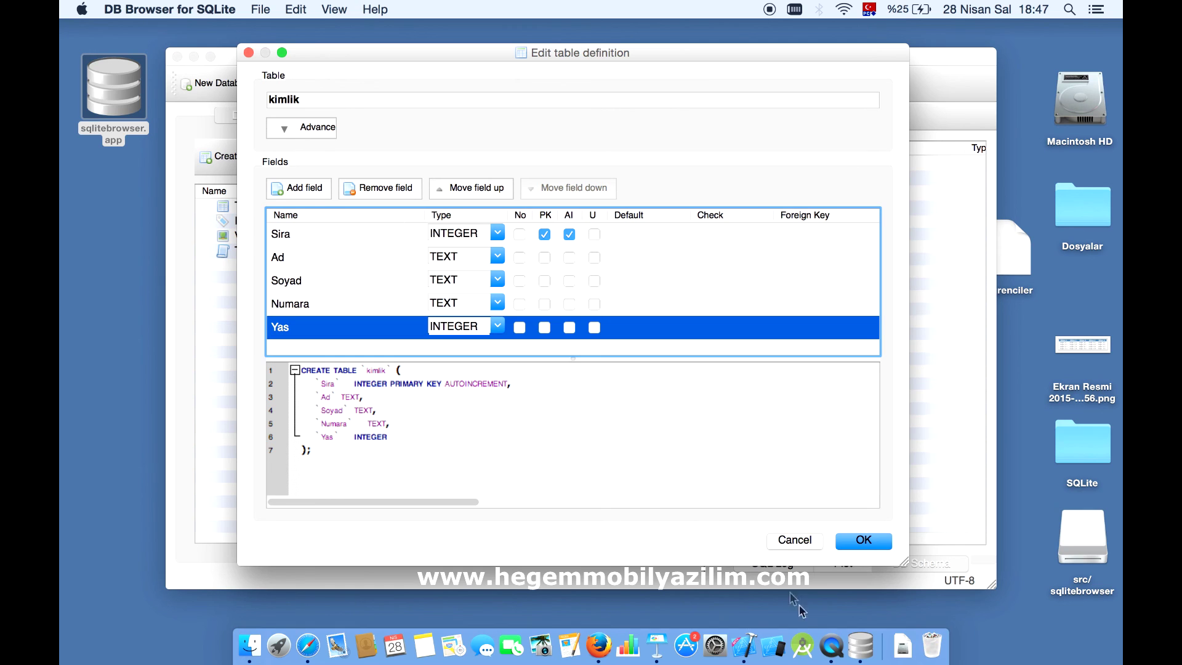
click(863, 541)
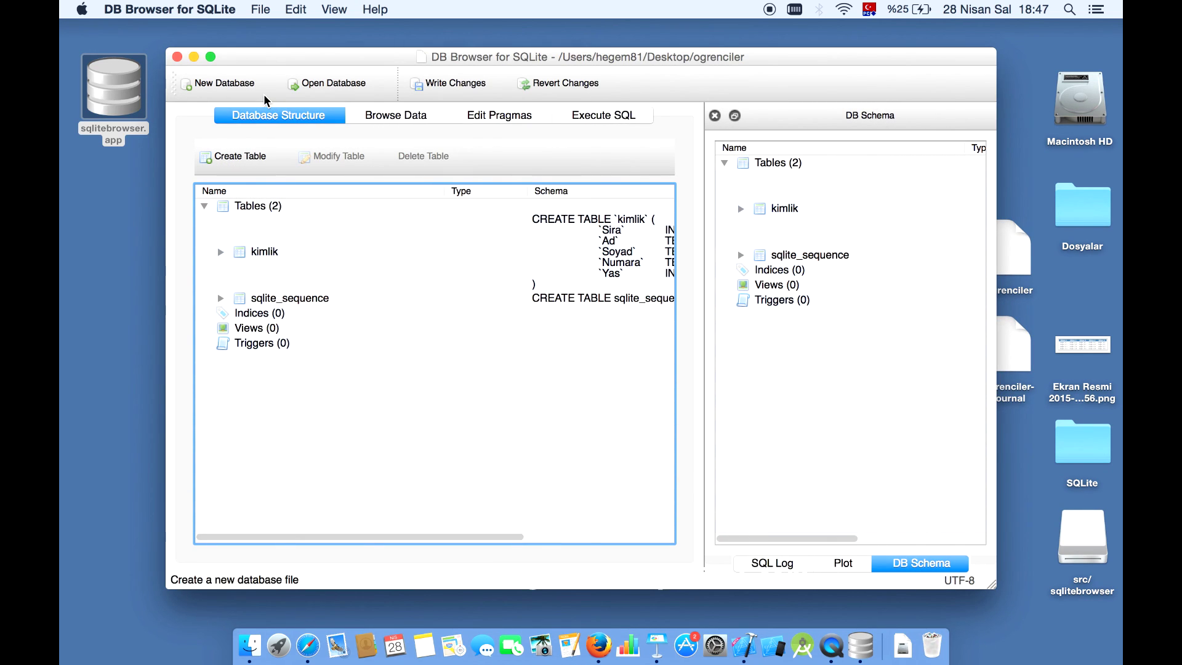
click(177, 57)
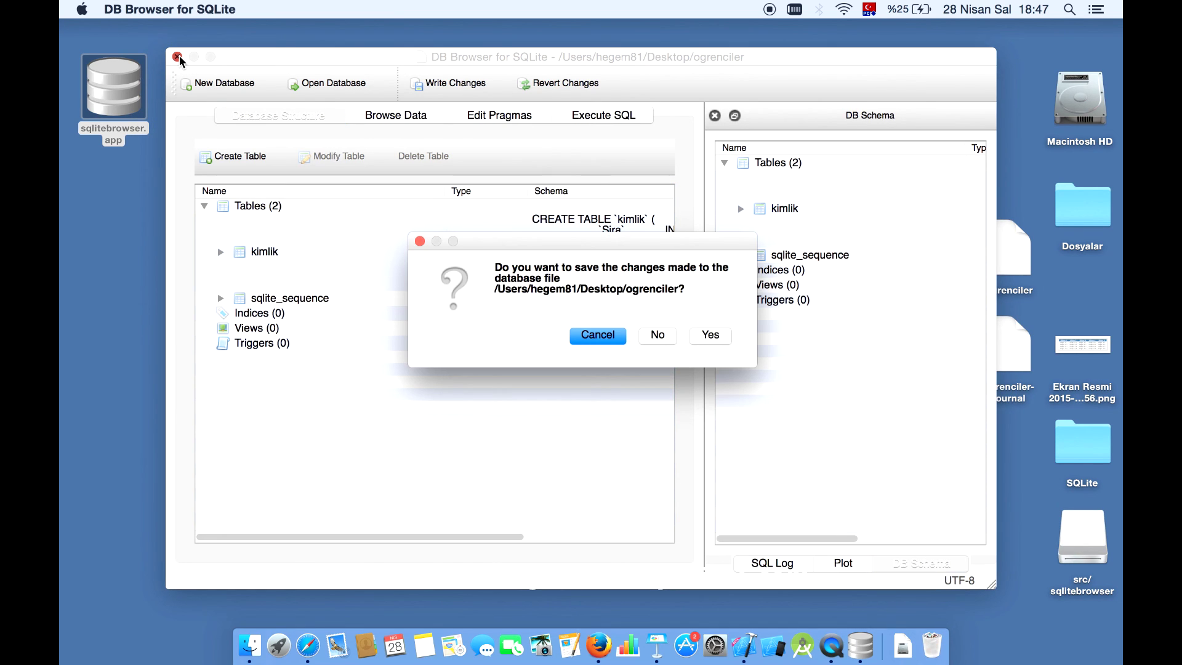
click(720, 339)
Move the ogrenciler database file on the desktop next to sqlitebrowser.app
drag(981, 253, 231, 80)
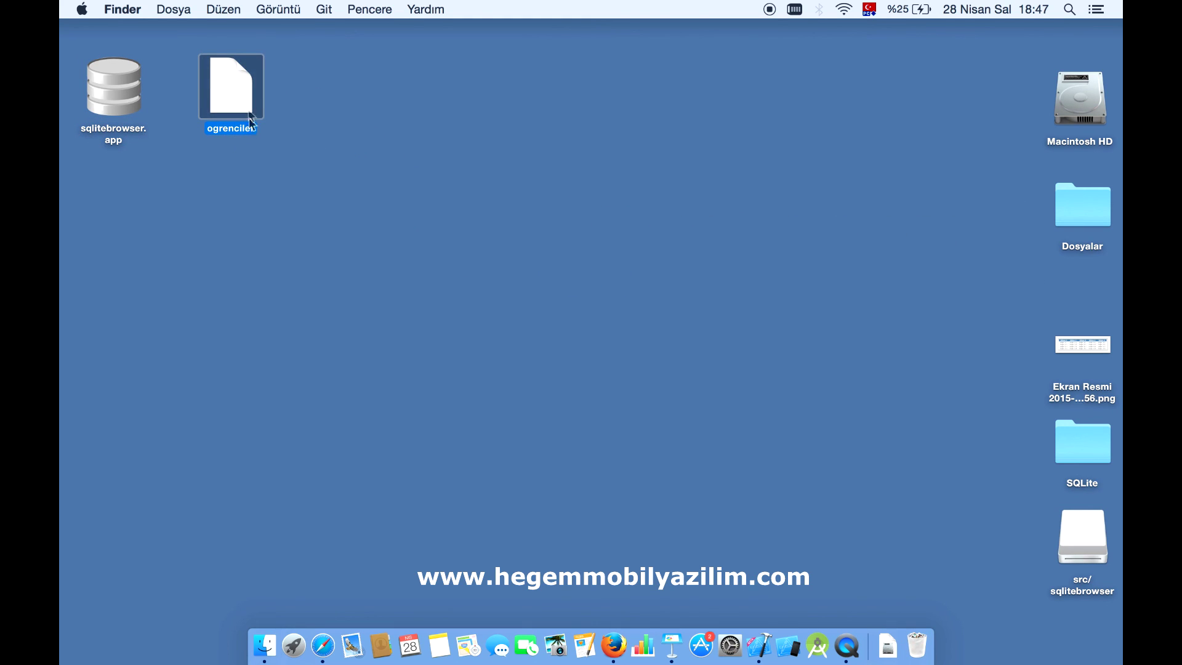
drag(178, 46, 303, 146)
drag(234, 91, 224, 95)
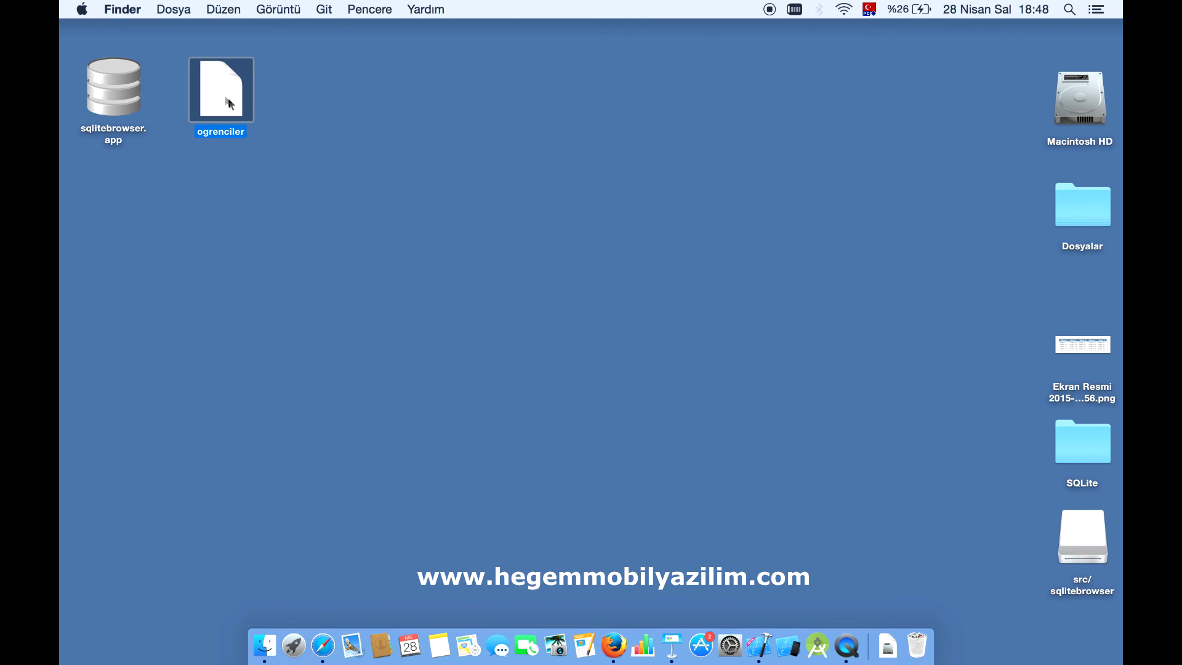
Open the file information window of the ogrenciler database file to examine its name and extension
drag(330, 152, 177, 54)
click(232, 132)
key(Return)
right_click(220, 93)
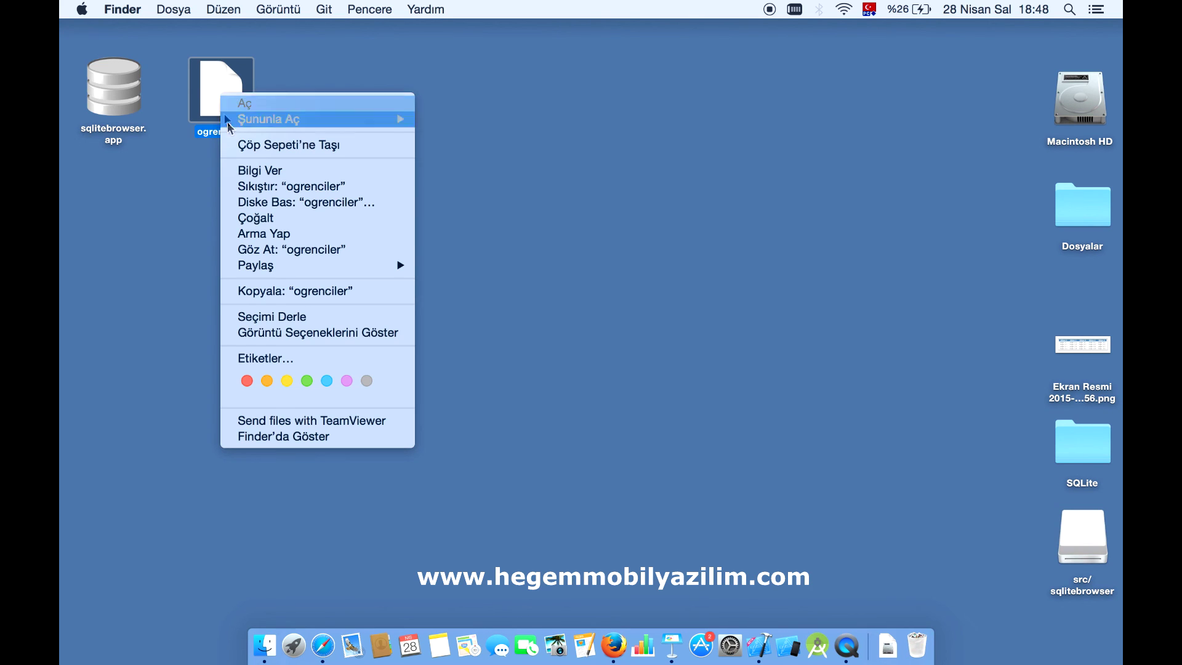
click(254, 170)
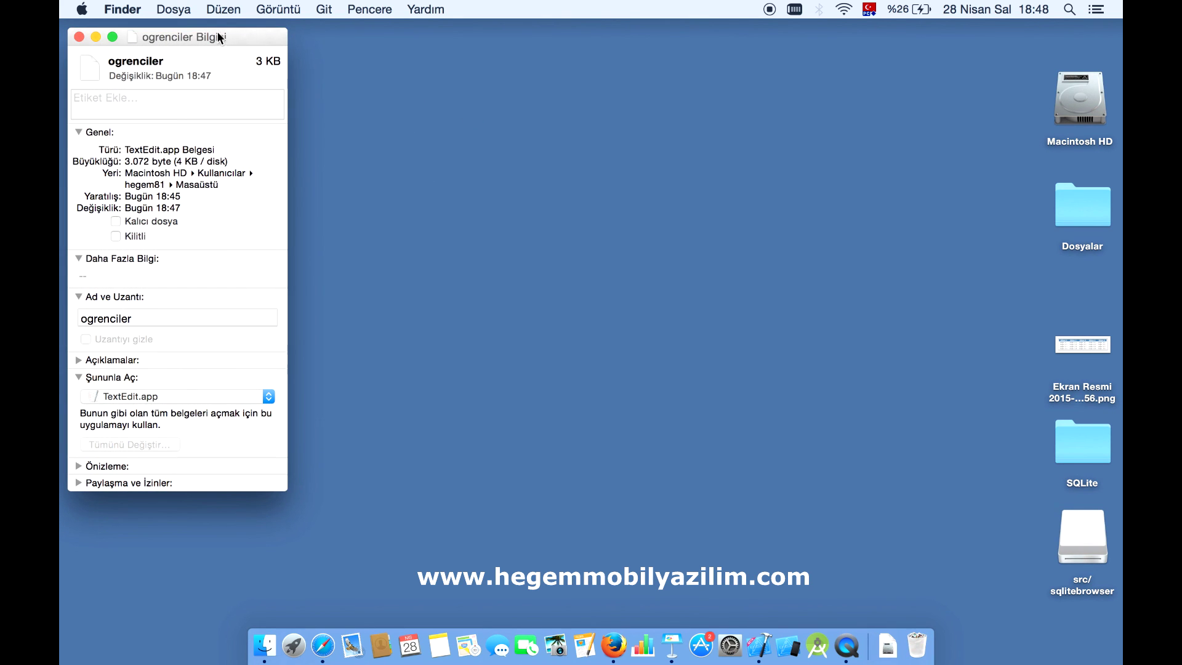
Rename the database file as ogrenciler.sqlite in its information window, postponing the Xcode update offer, and close the window
drag(217, 31, 559, 31)
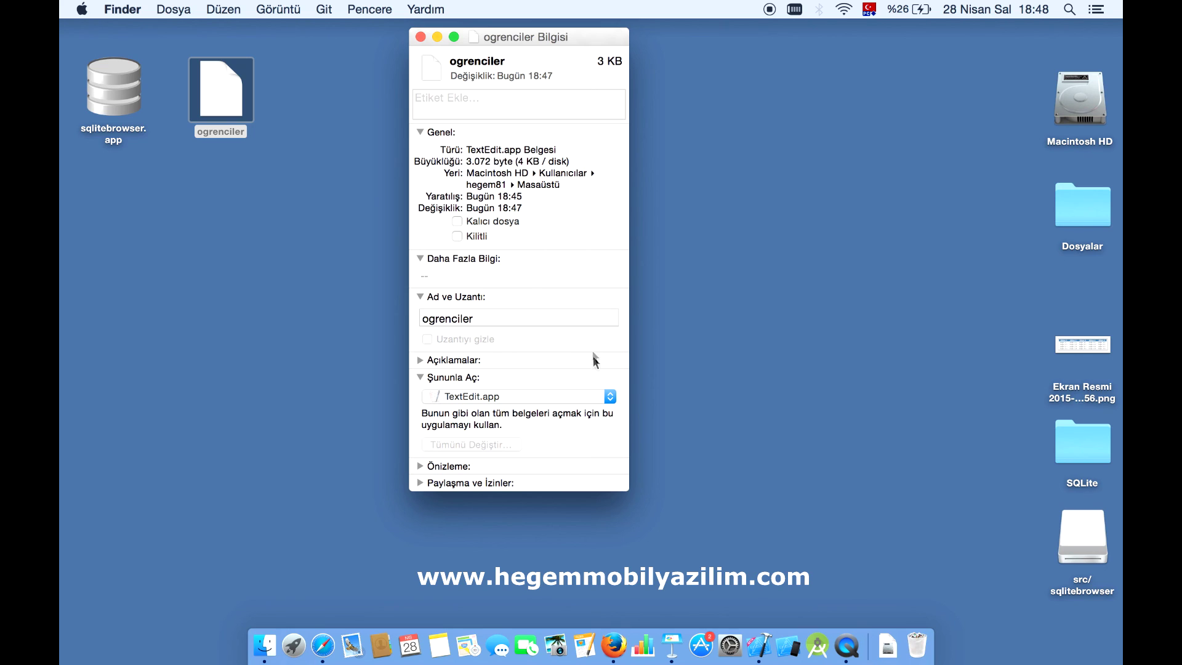
drag(625, 493, 679, 493)
click(483, 318)
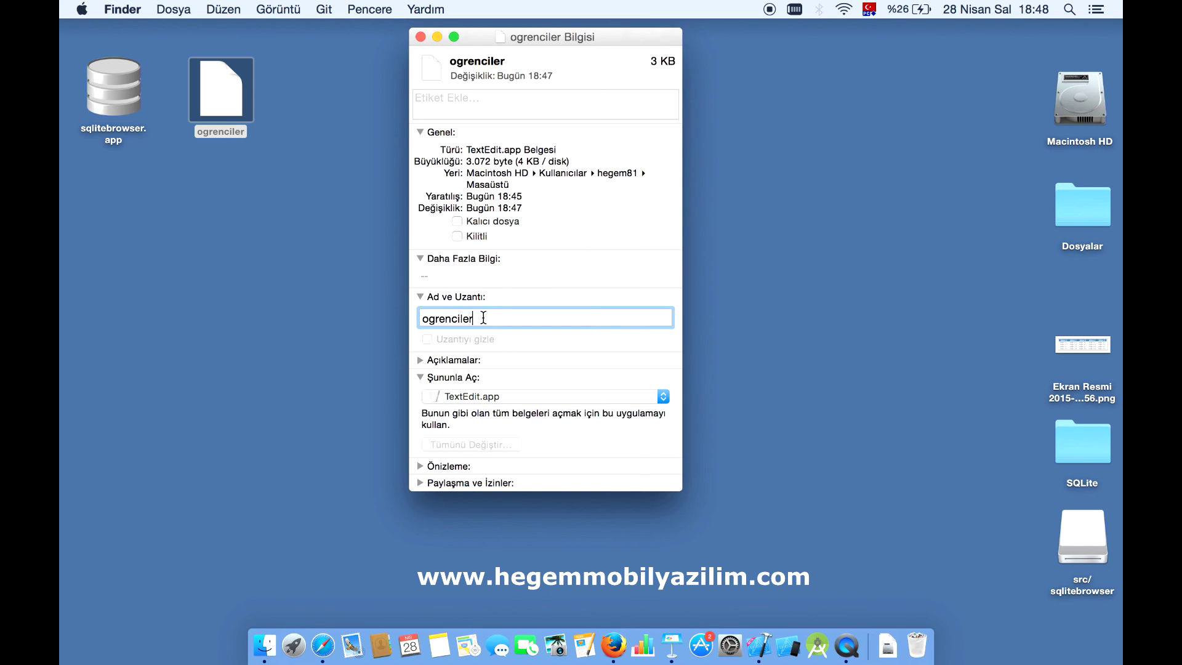
text(.)
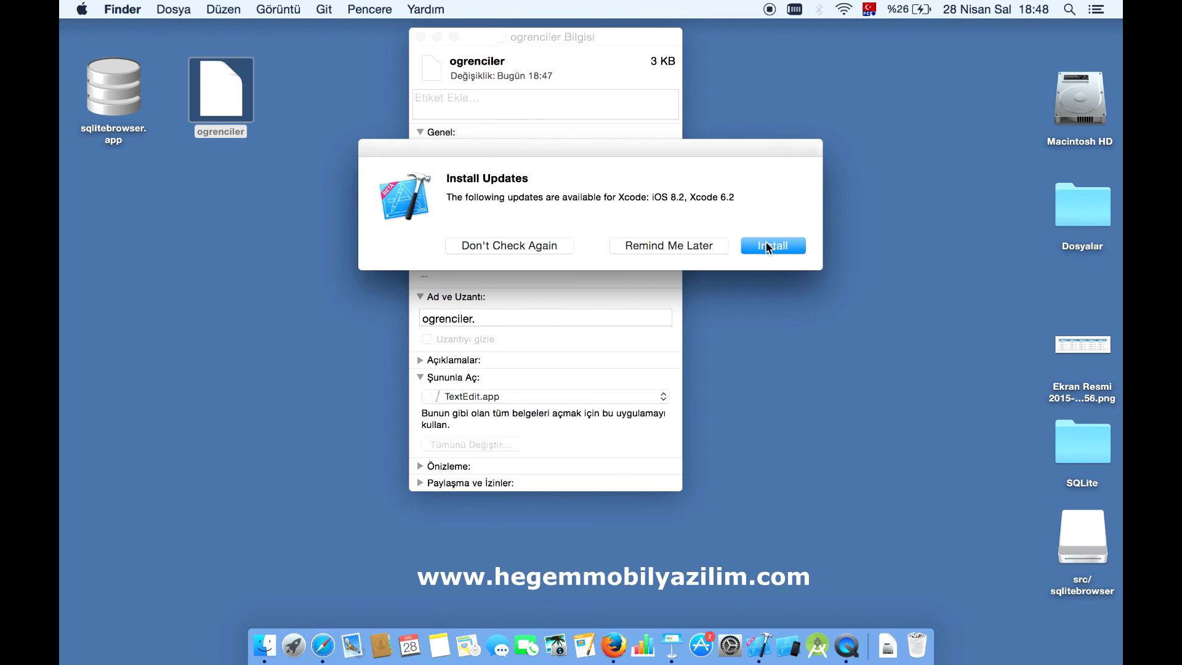
click(624, 245)
text(sq)
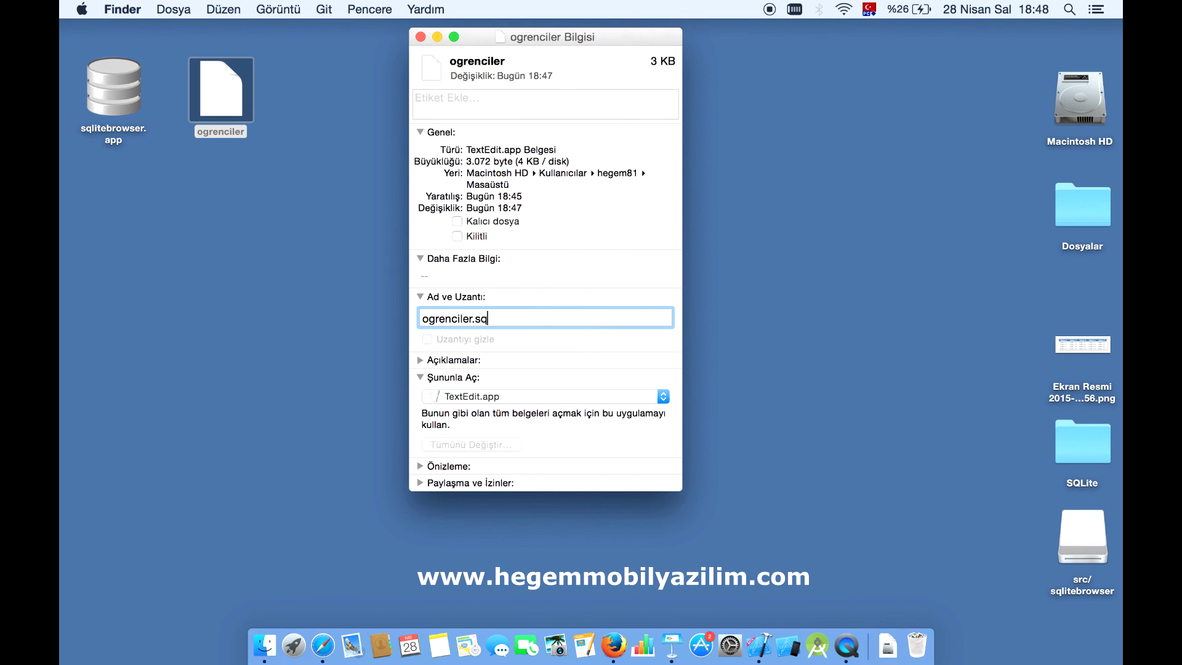
text(lite)
key(Return)
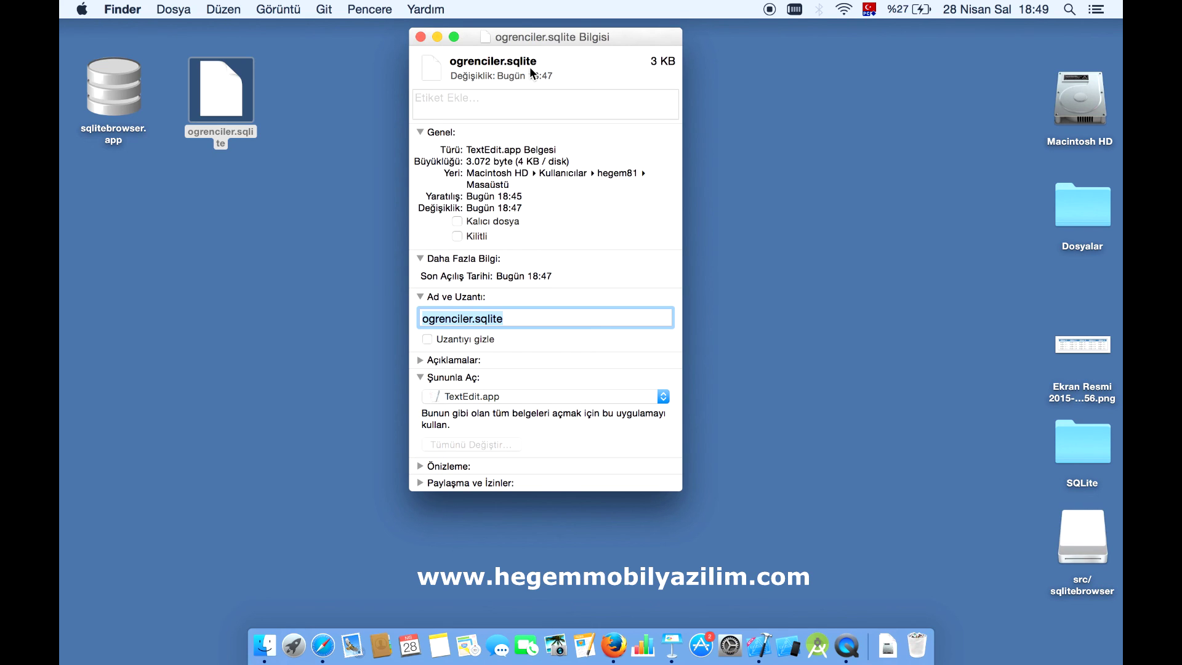
click(421, 37)
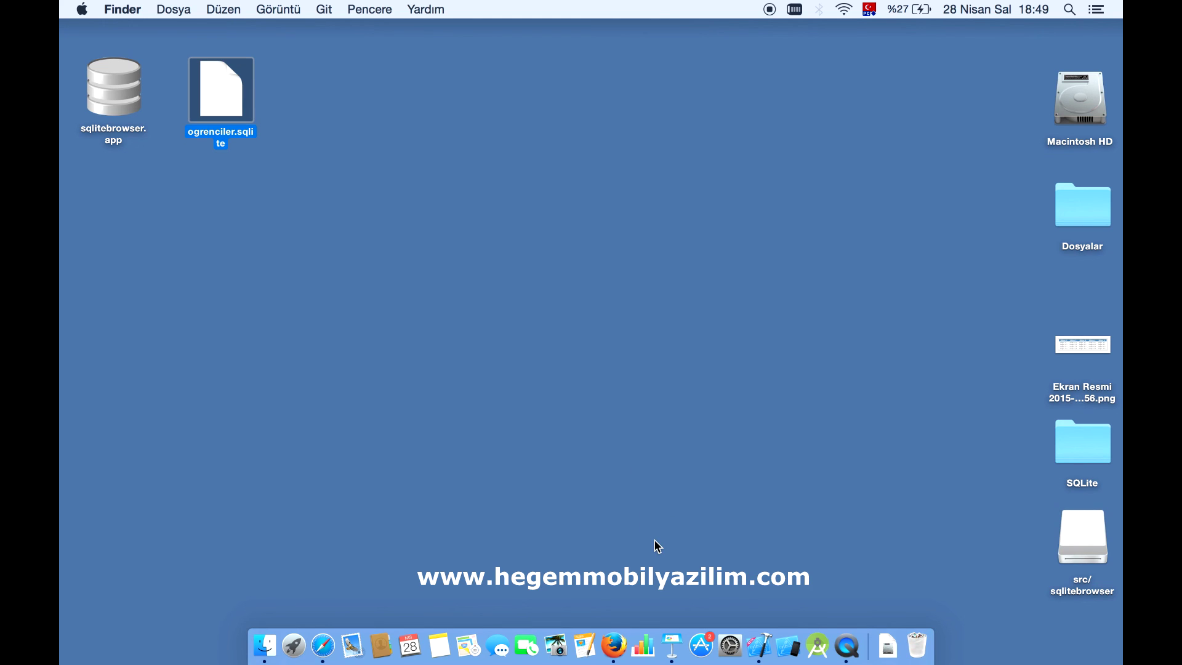
Switch to Xcode and add ogrenciler.sqlite from the desktop to the SQLite group, copying items if needed, with SQLite as the target
click(754, 646)
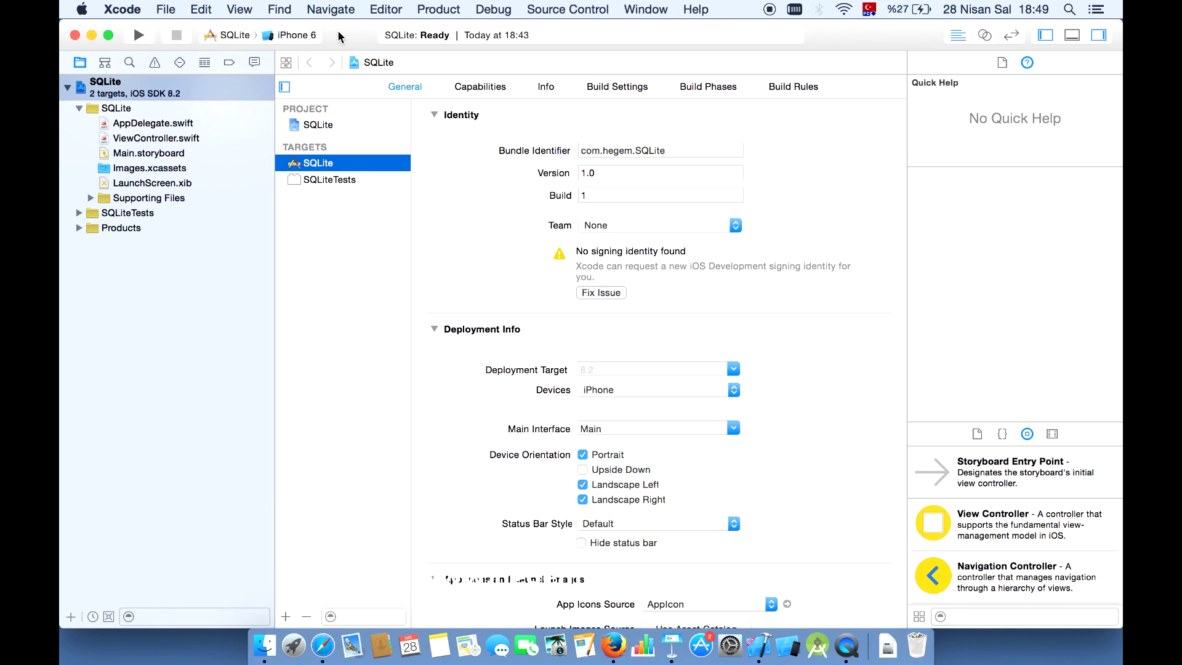
drag(338, 37, 543, 35)
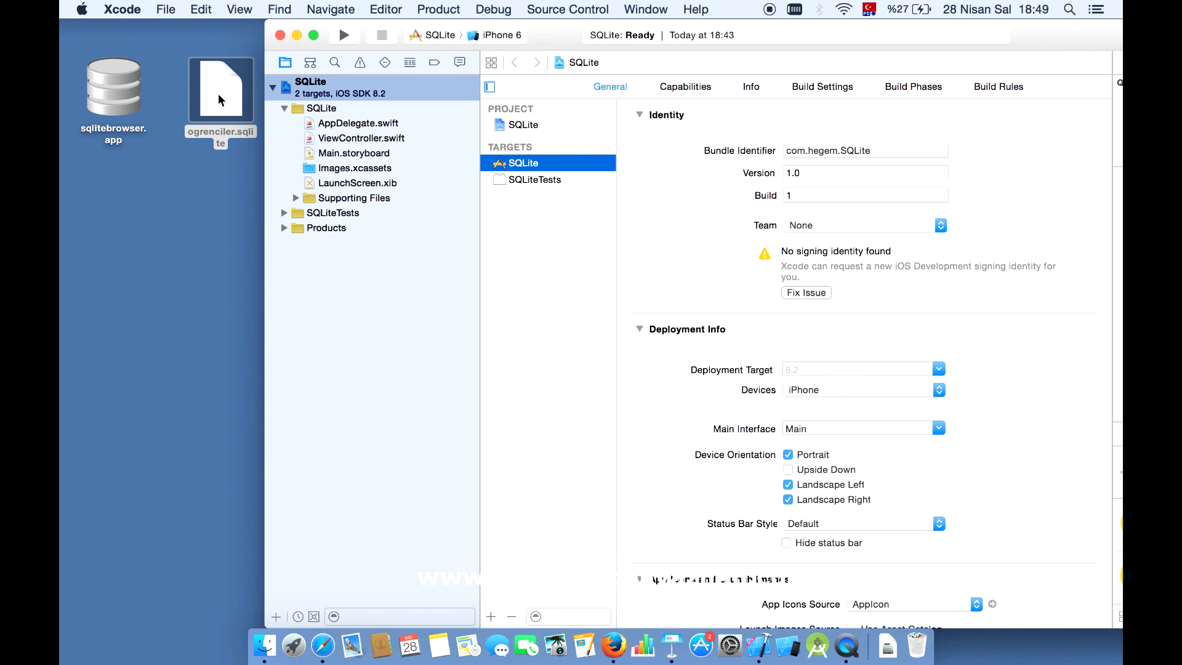
drag(220, 100, 361, 120)
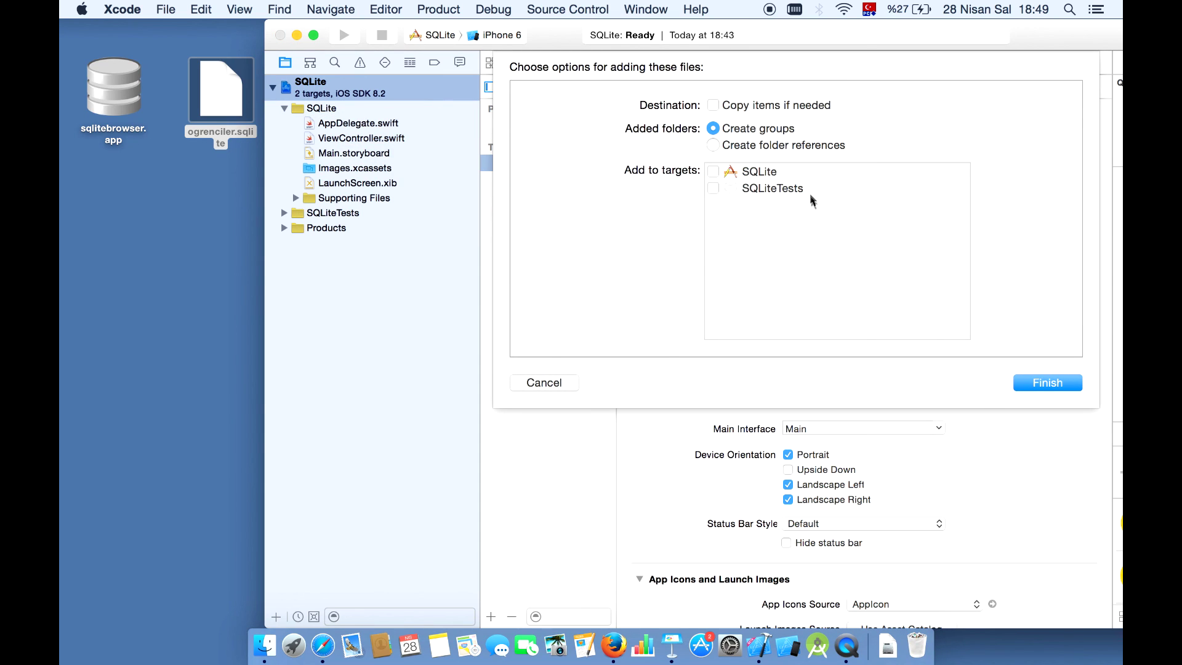
click(748, 109)
click(714, 173)
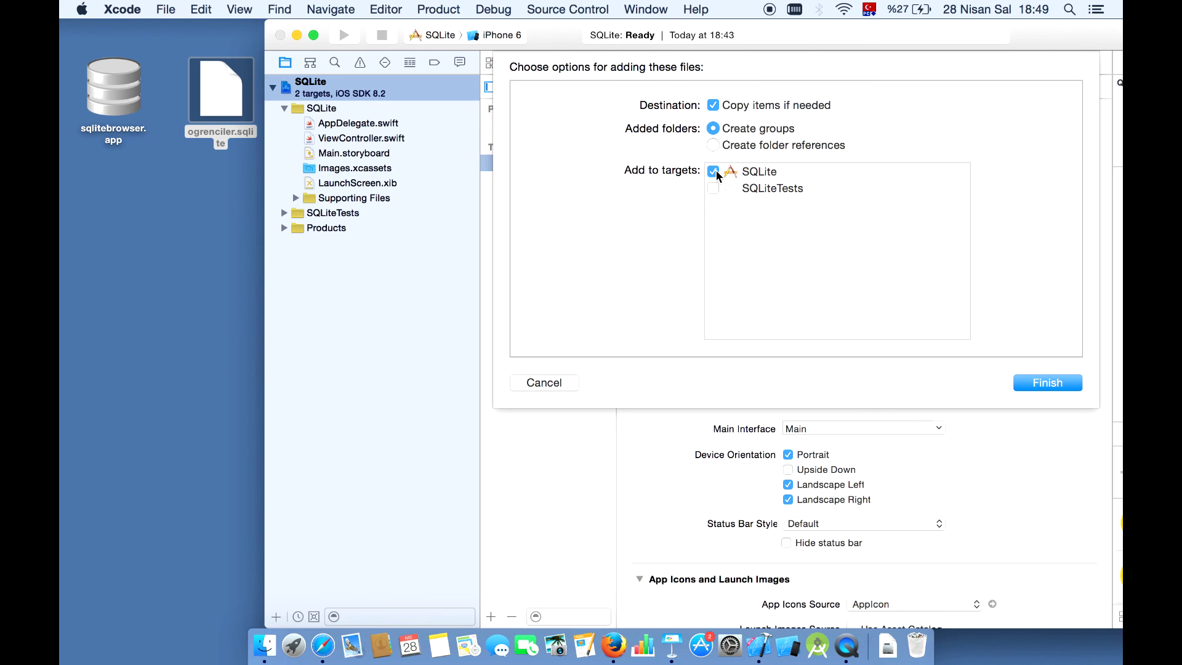
click(1050, 388)
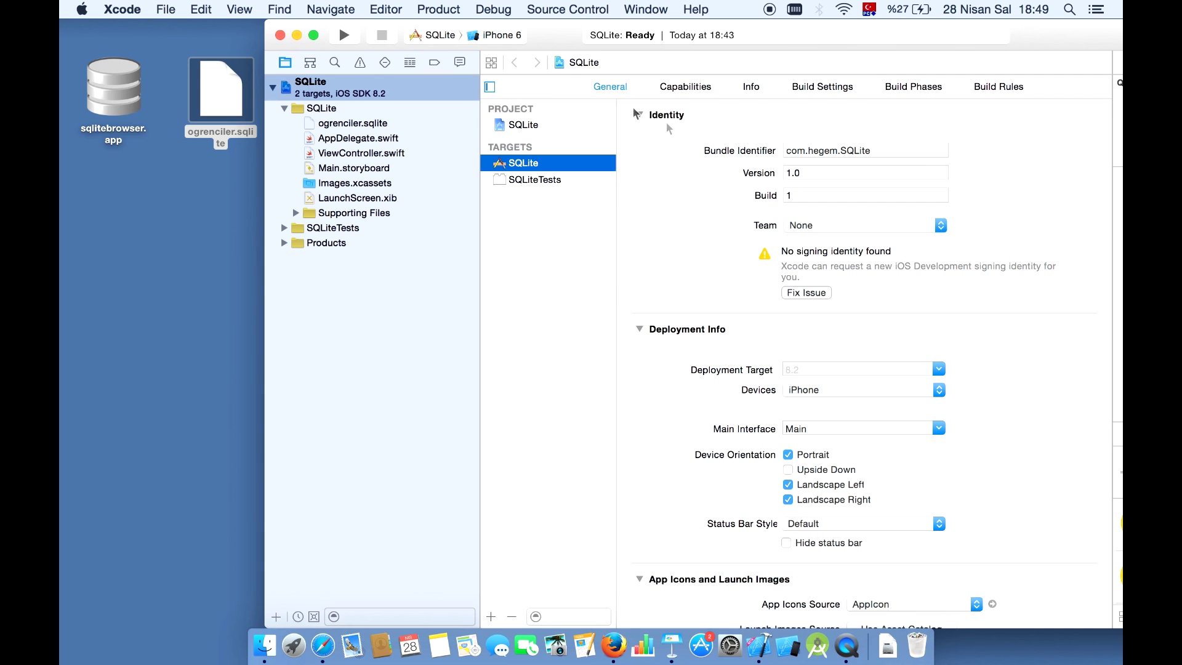
View the added ogrenciler.sqlite in the project and open ViewController.swift in the editor
click(352, 124)
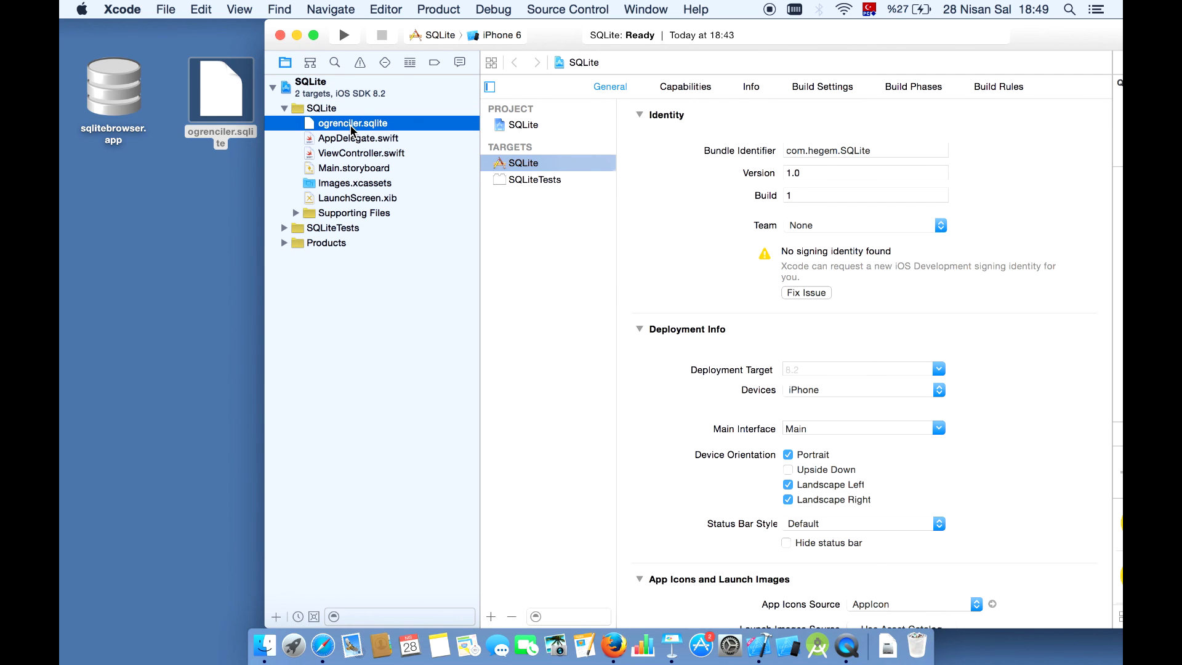
drag(550, 28, 357, 18)
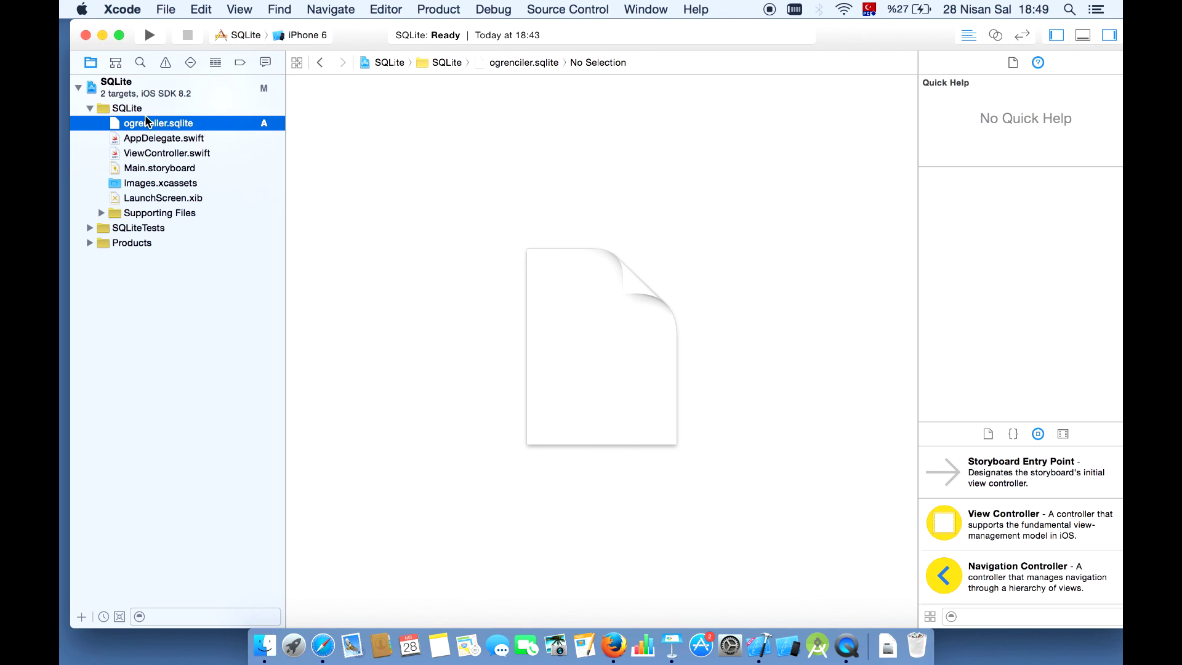
click(144, 155)
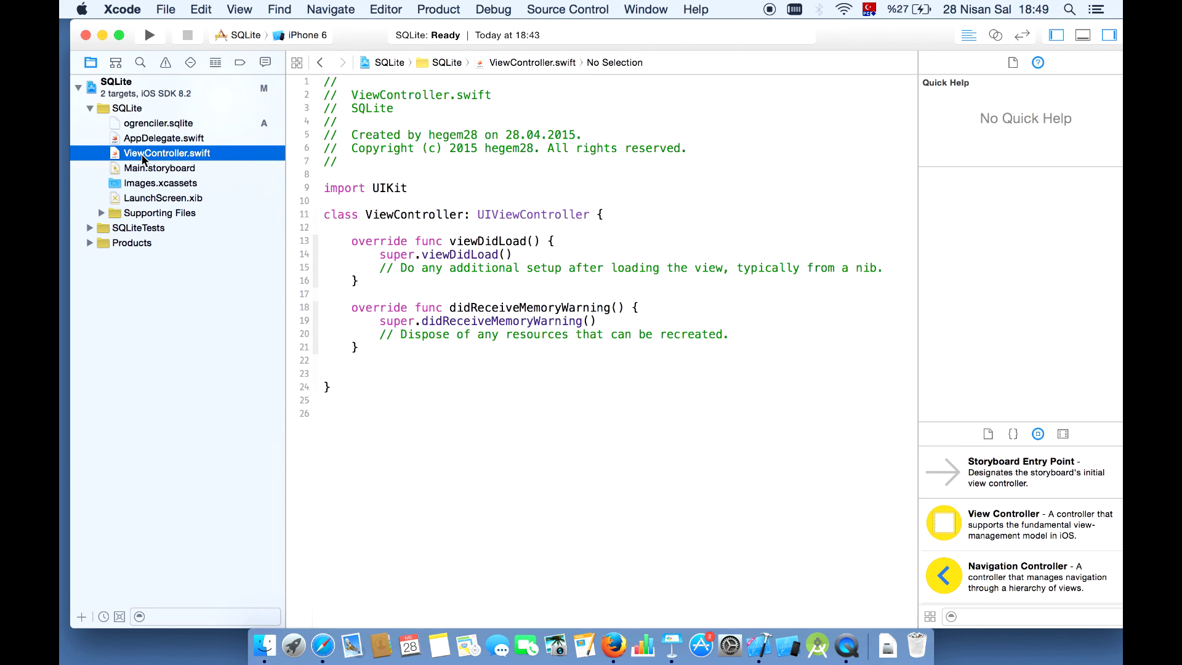